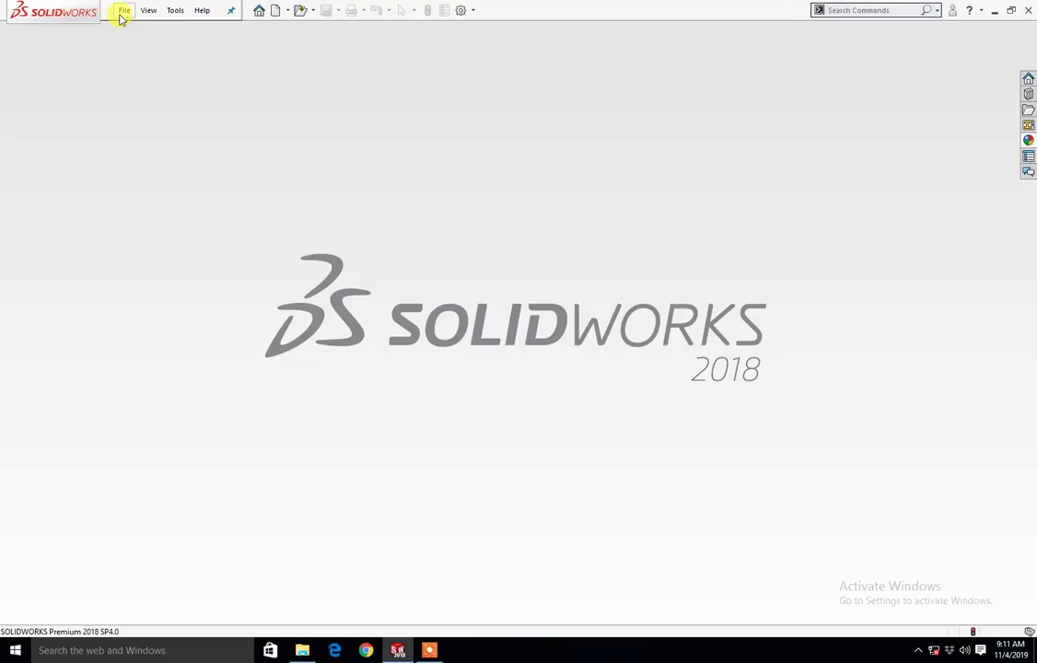
Step: Create a new part and start a sketch on the Front Plane
left_click(146, 30)
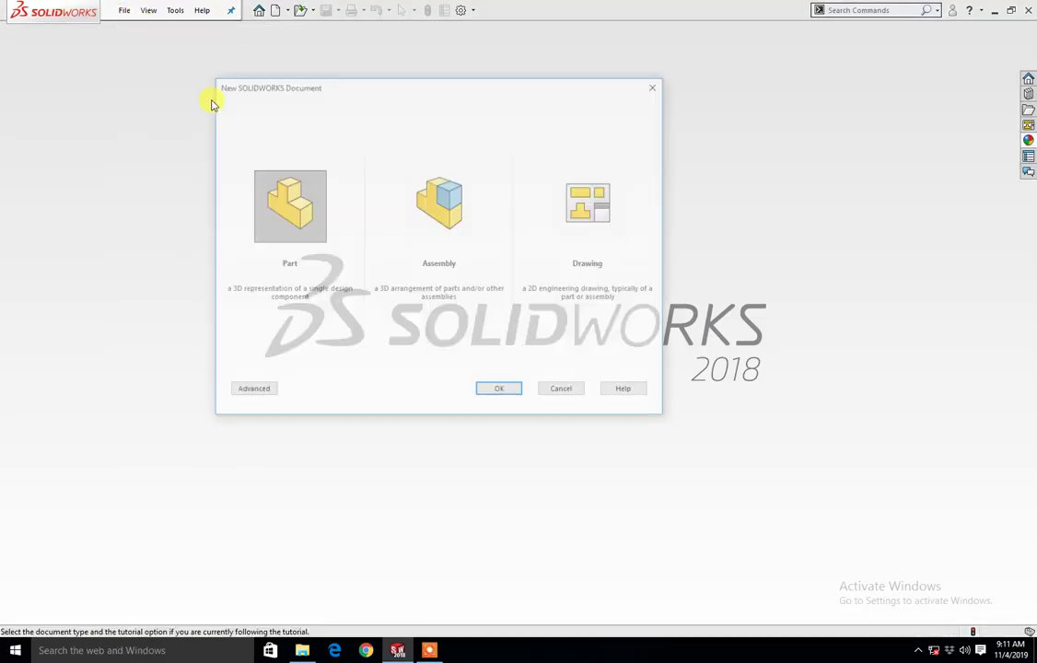
left_click(491, 388)
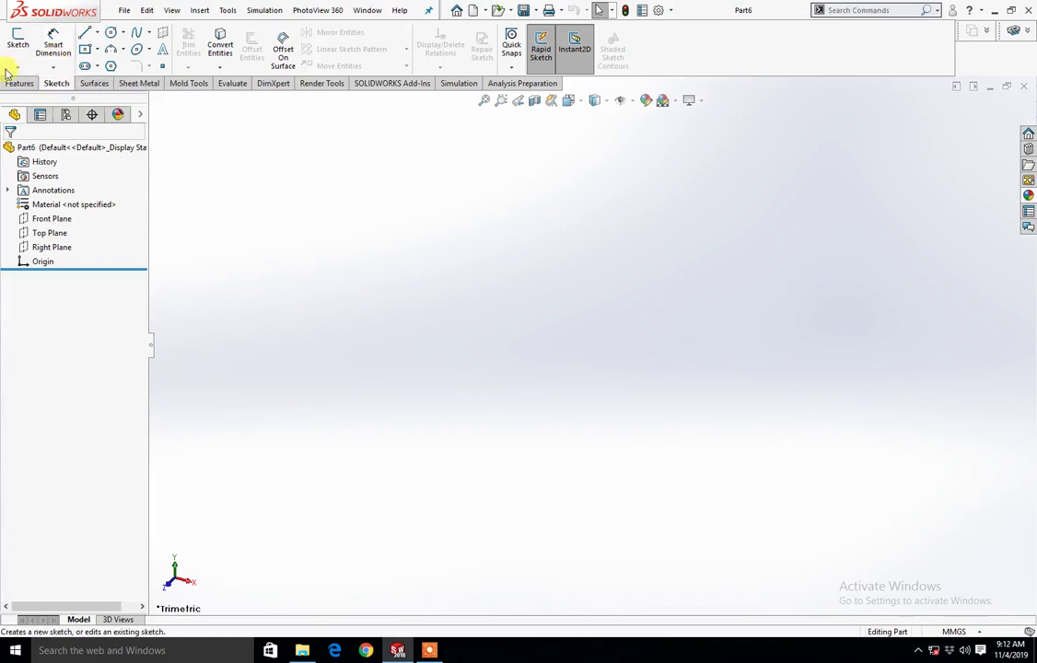
left_click(17, 41)
left_click(400, 258)
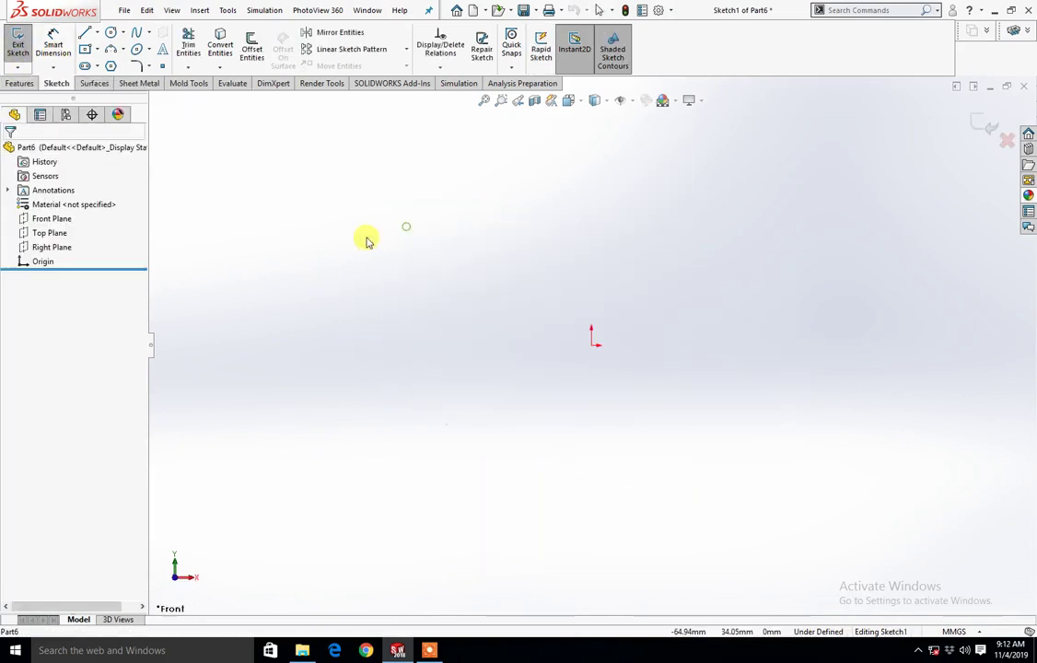
Step: Draw a centerline up from the origin and constrain it vertical
left_click(90, 35)
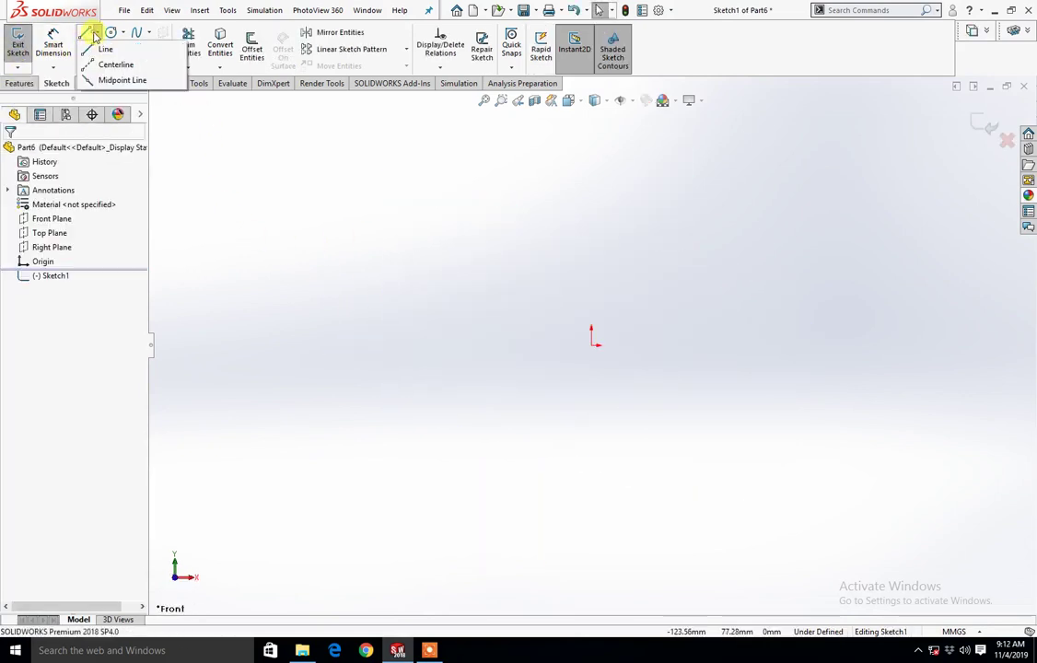
left_click(109, 64)
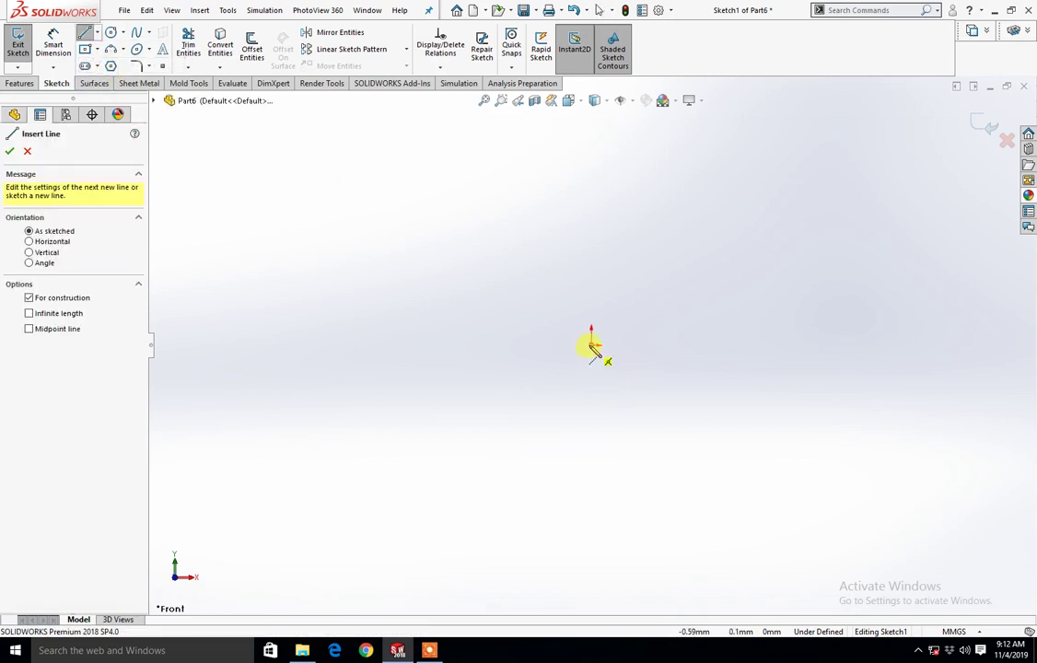
left_click(592, 348)
left_click(585, 173)
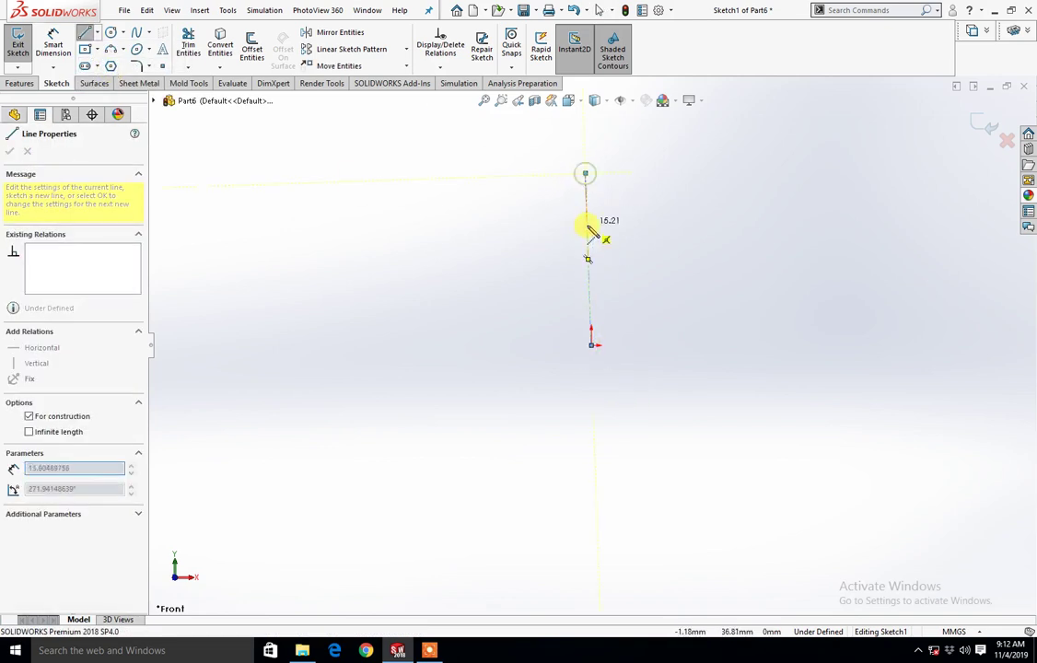
key("Escape")
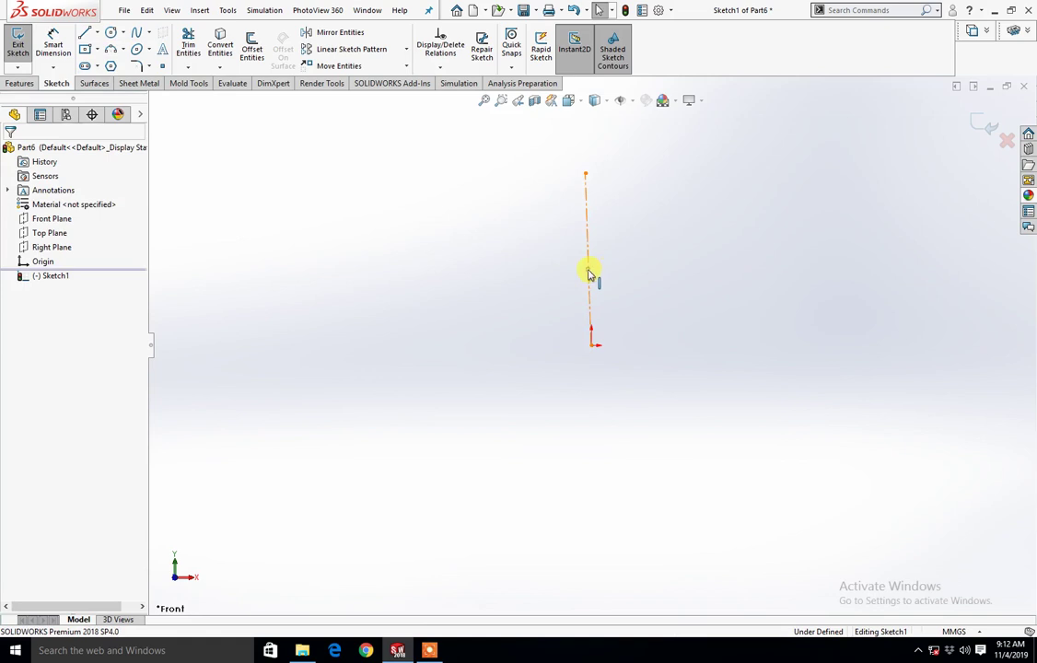
left_click(590, 274)
left_click(647, 214)
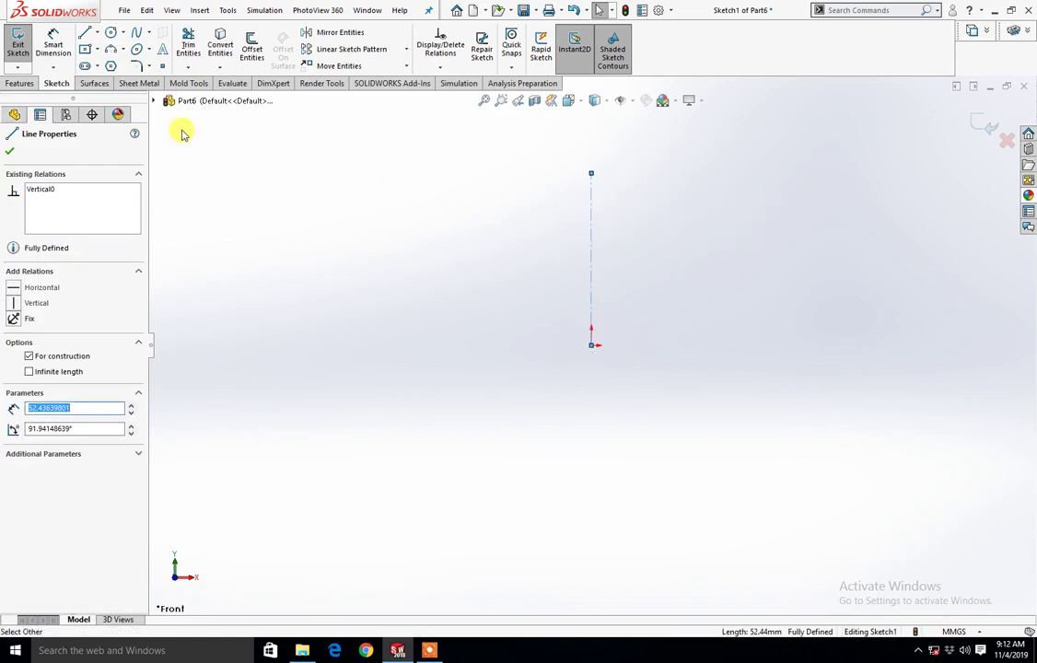
Step: Add a length dimension to the centerline, shown as 52.44 mm
left_click(53, 44)
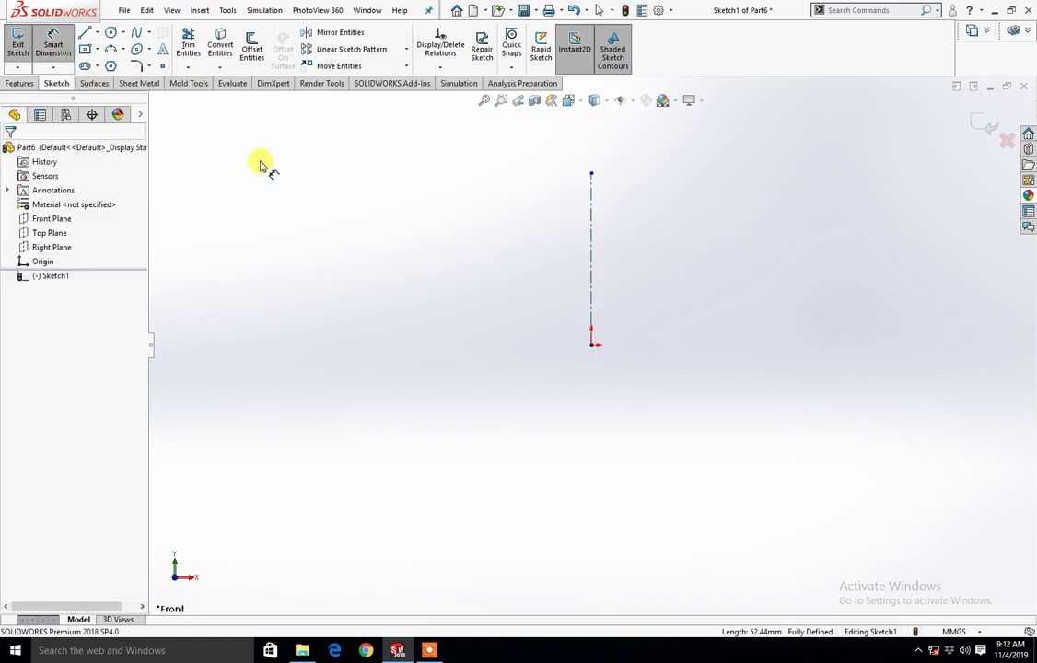
left_click(594, 310)
left_click(495, 306)
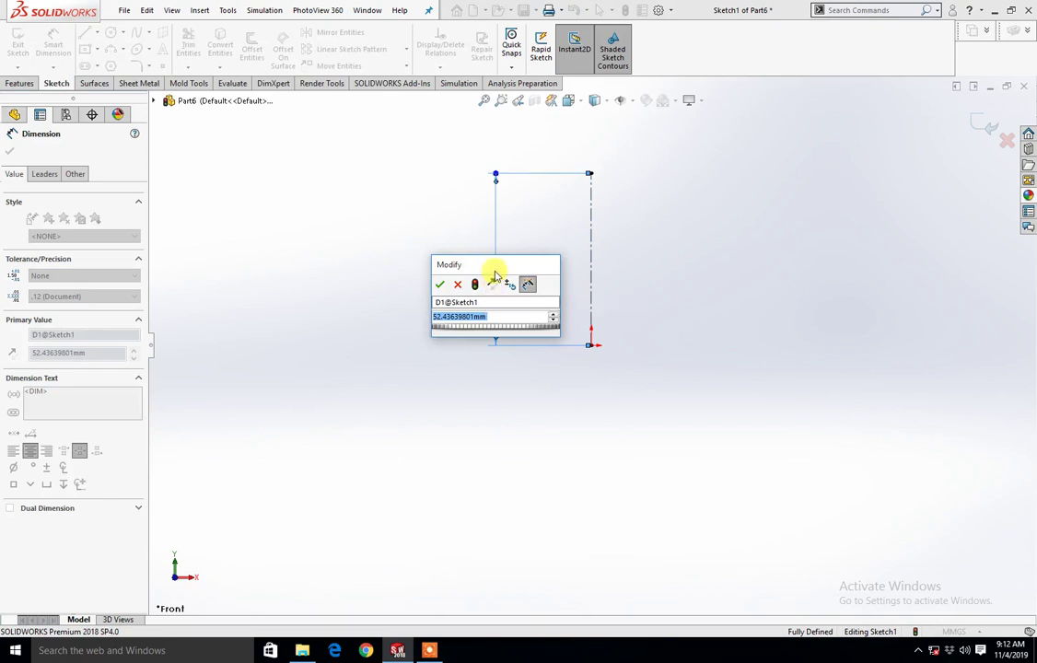
Step: Accept the 52.44 mm dimension and switch the document units from MMGS to IPS
left_click(440, 287)
left_click(949, 632)
left_click(935, 593)
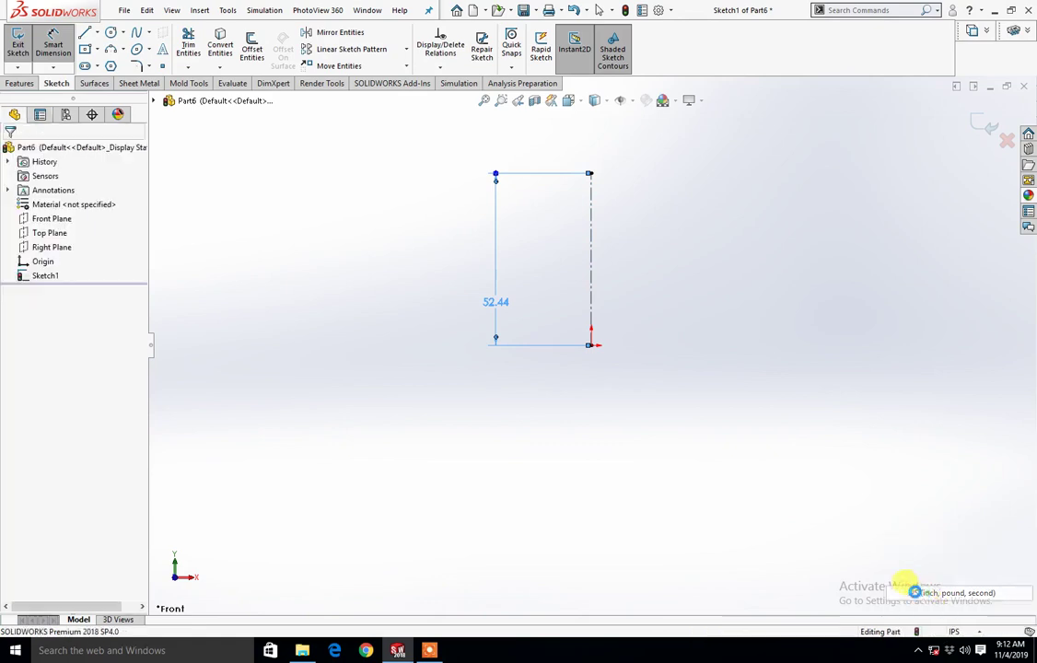
Step: Reopen Sketch1 and change the centerline length from 2.06 to 1.47 in
left_click(593, 295)
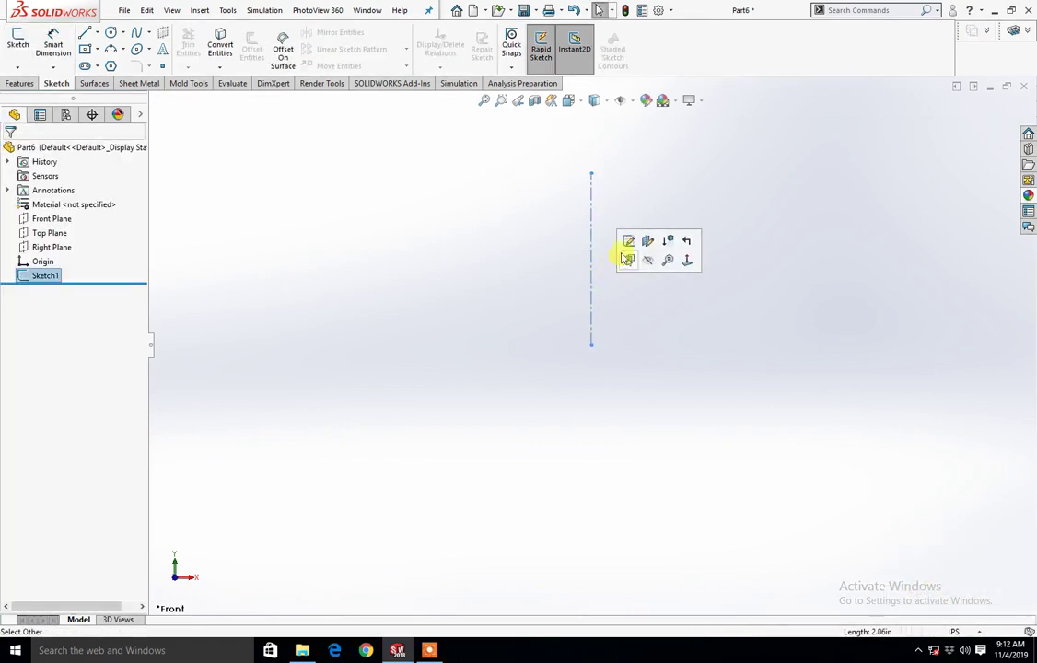
left_click(623, 242)
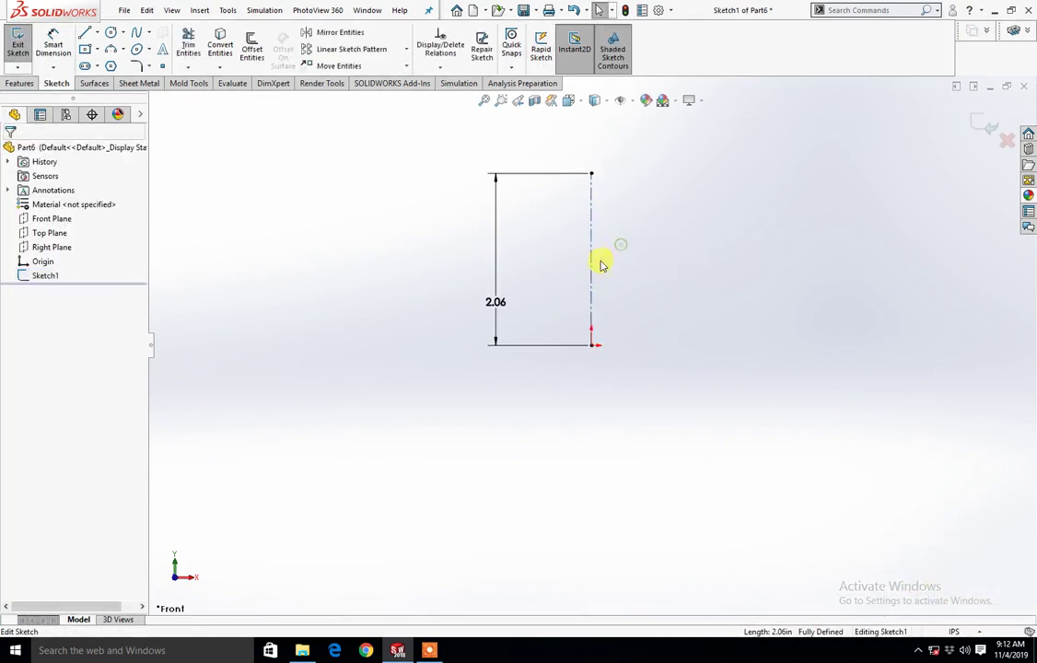
double_click(502, 302)
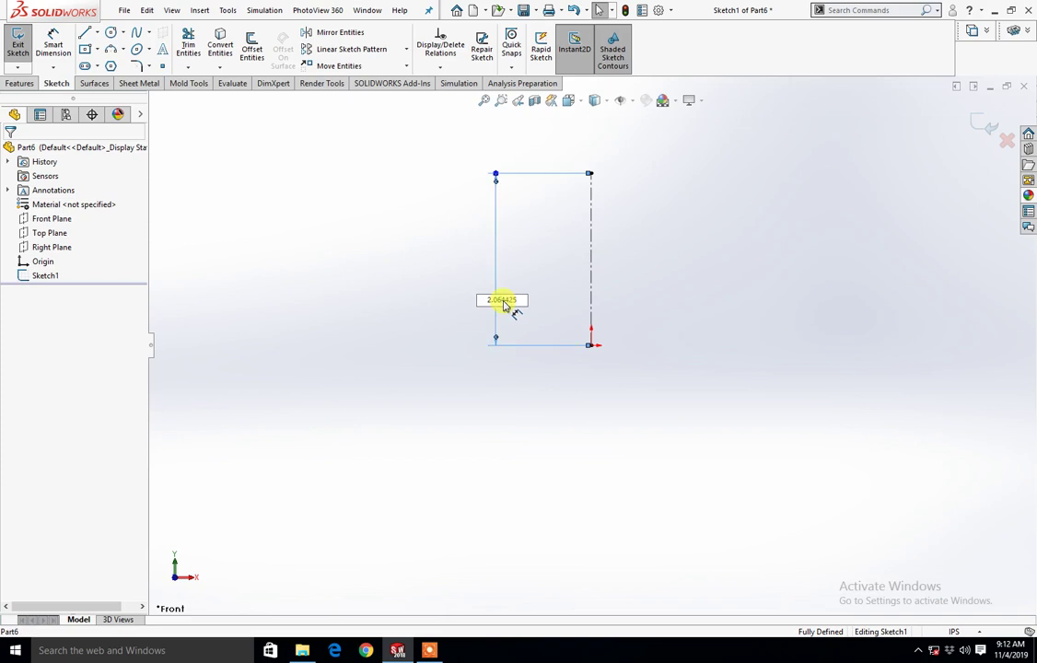
double_click(502, 302)
double_click(501, 303)
type("1.47")
key("Return")
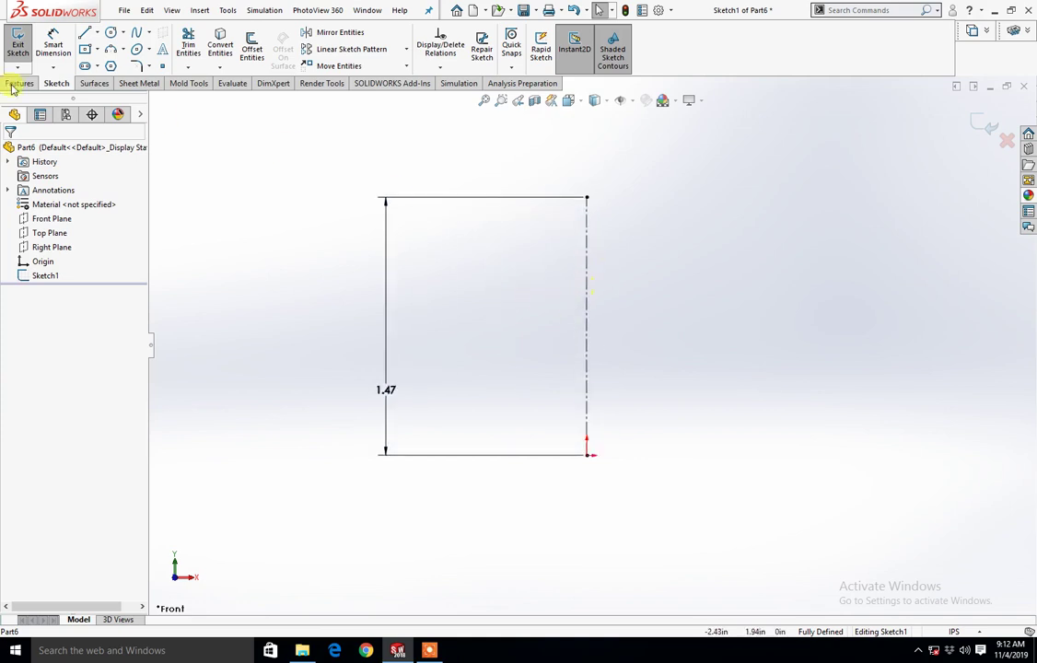
Step: Draw two concentric circles at the origin and a small circle at the centerline's top end
left_click(109, 33)
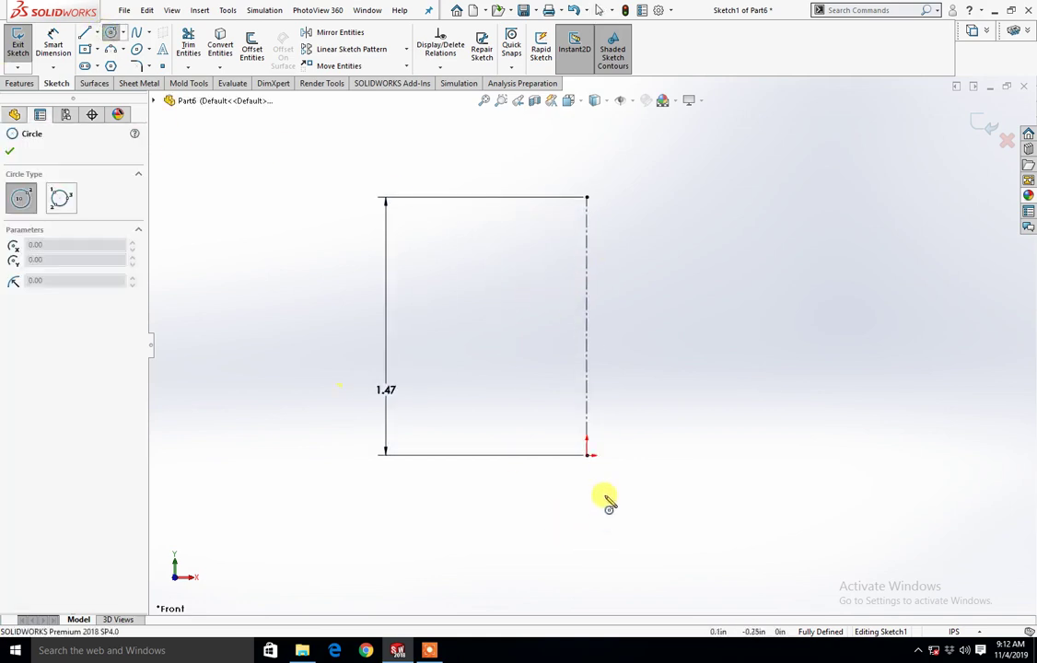
left_click(587, 454)
left_click(632, 550)
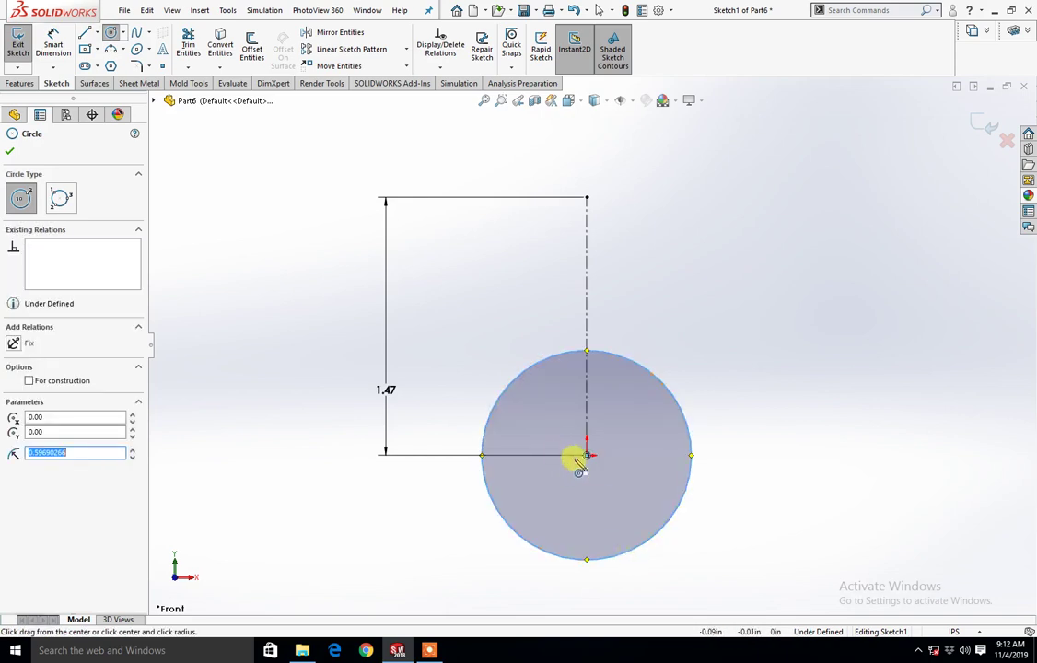
left_click(587, 451)
left_click(615, 528)
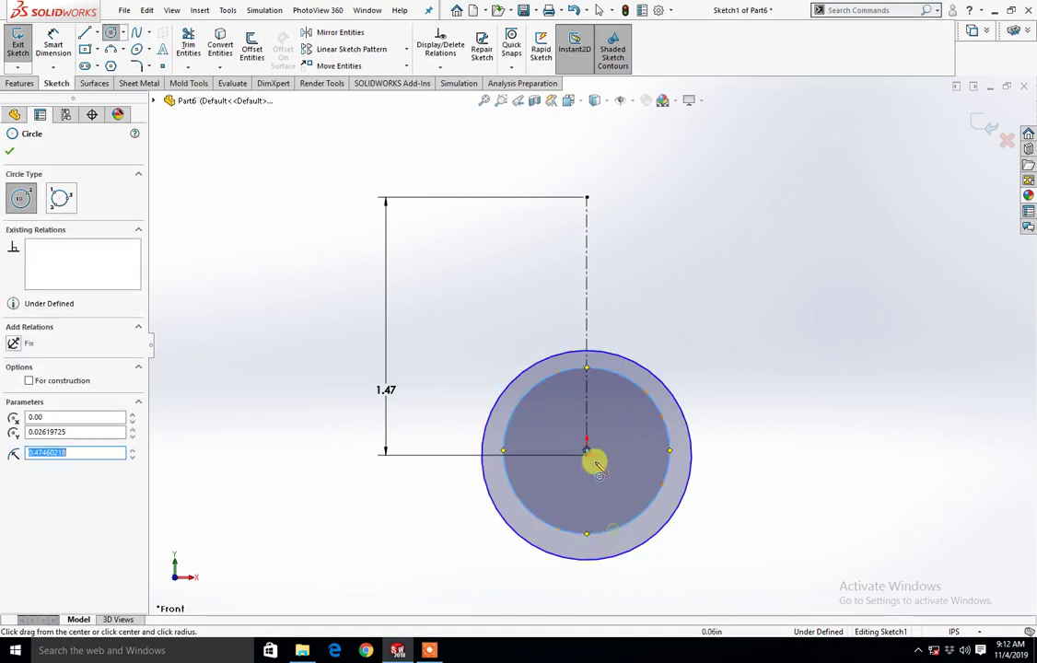
left_click(587, 198)
left_click(589, 239)
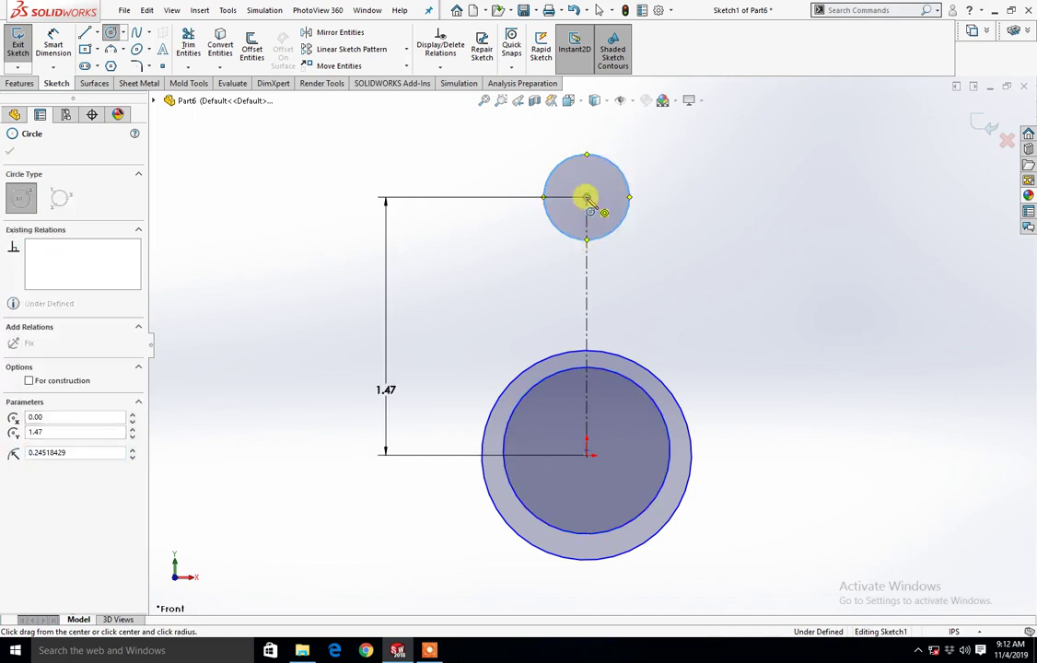
key("Escape")
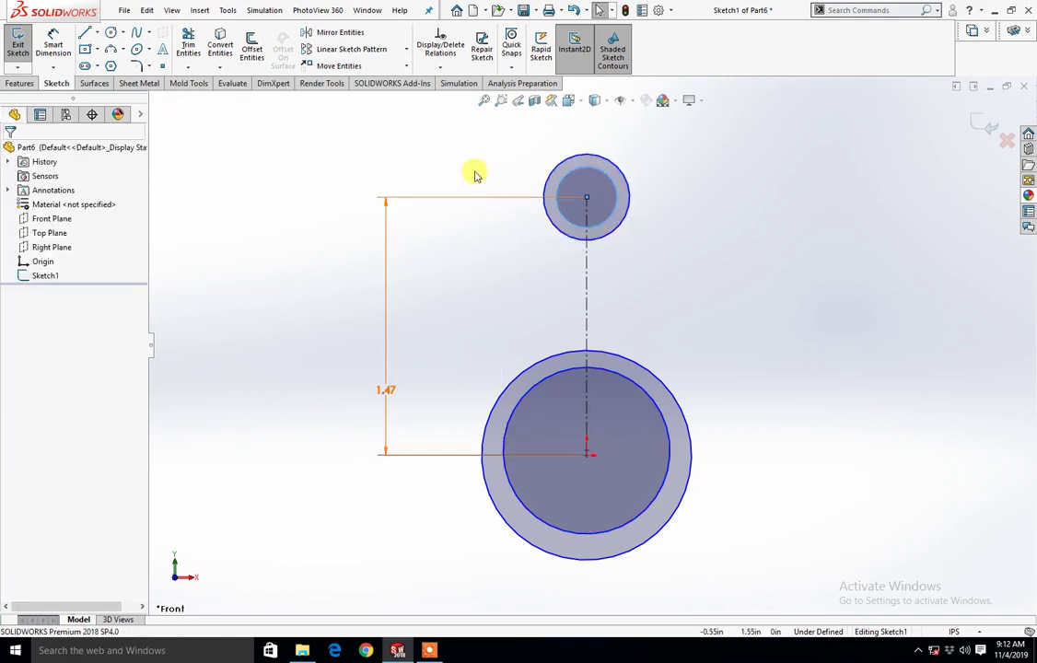
Step: Dimension the lower outer circle to Ø1 in and the upper outer circle to Ø0.688 in
left_click(52, 46)
scroll(597, 513, "up", 1)
scroll(559, 463, "down", 3)
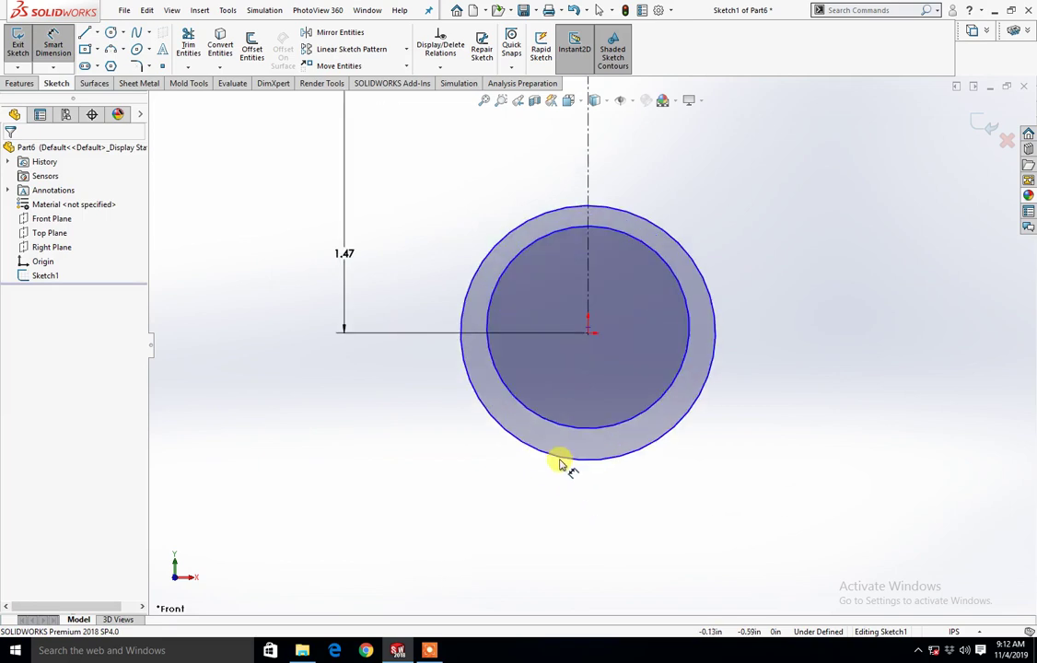
left_click(557, 458)
left_click(370, 440)
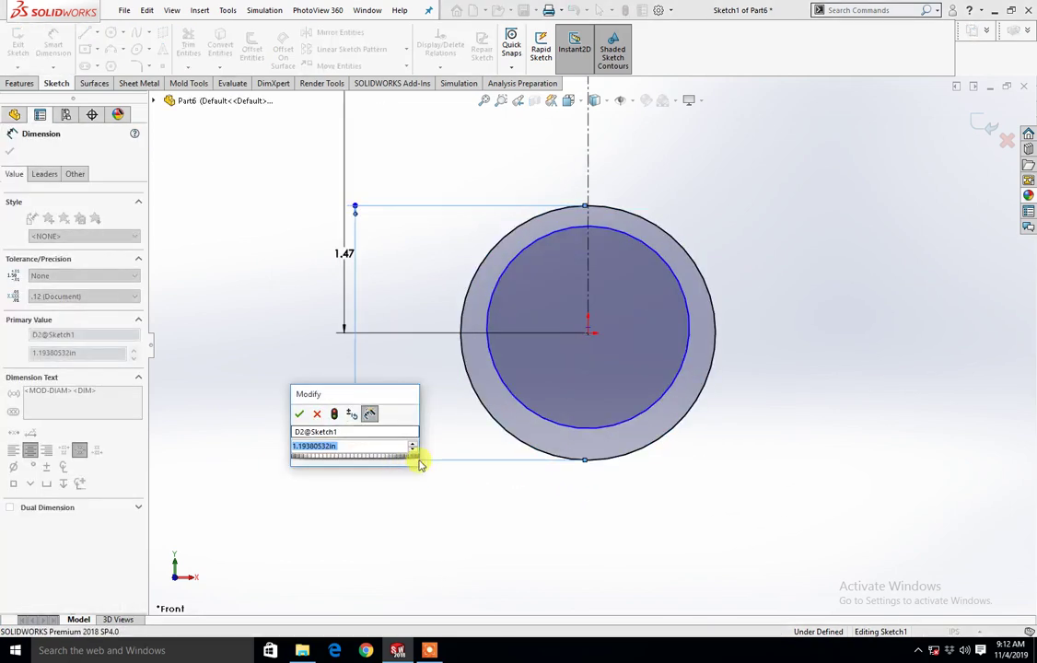
type("1")
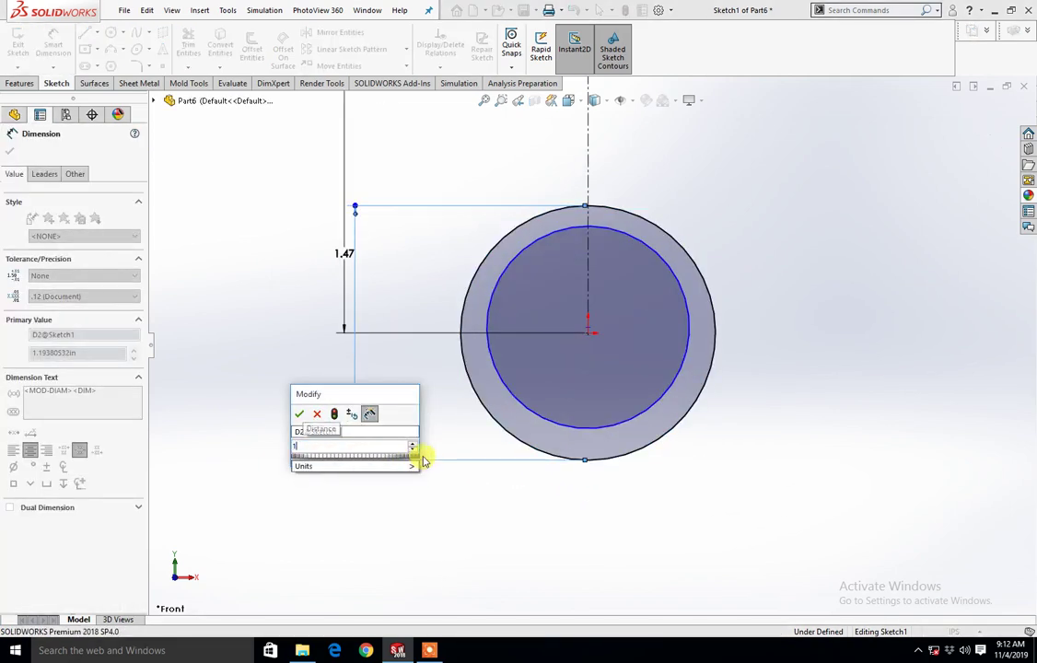
key("Return")
scroll(659, 248, "up", 2)
scroll(550, 292, "down", 2)
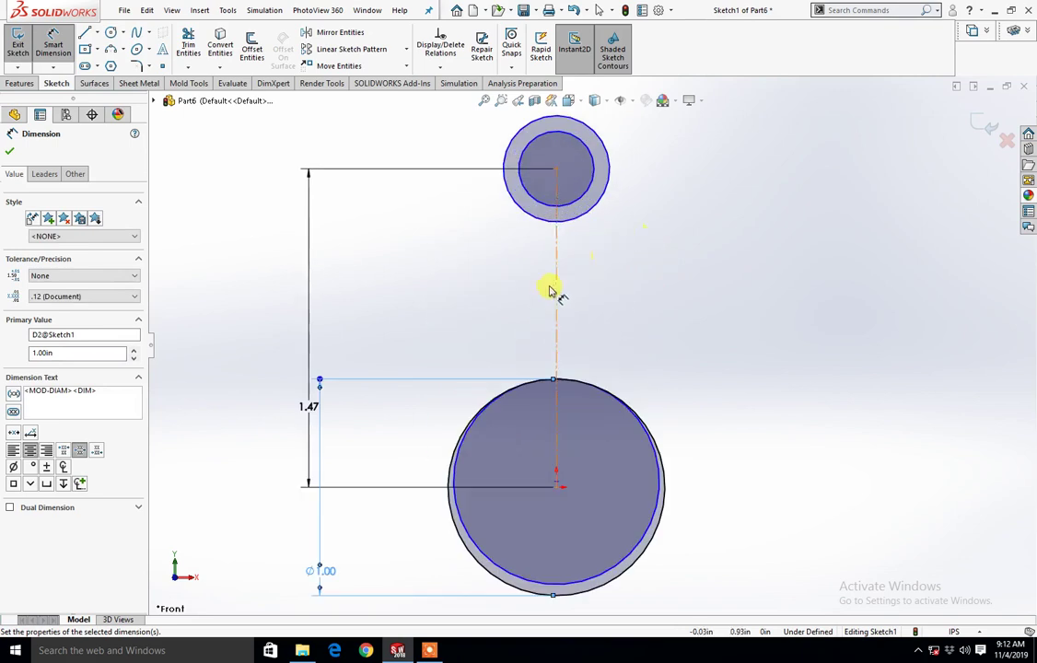
left_click(507, 202)
left_click(415, 247)
type(".6")
key("Return")
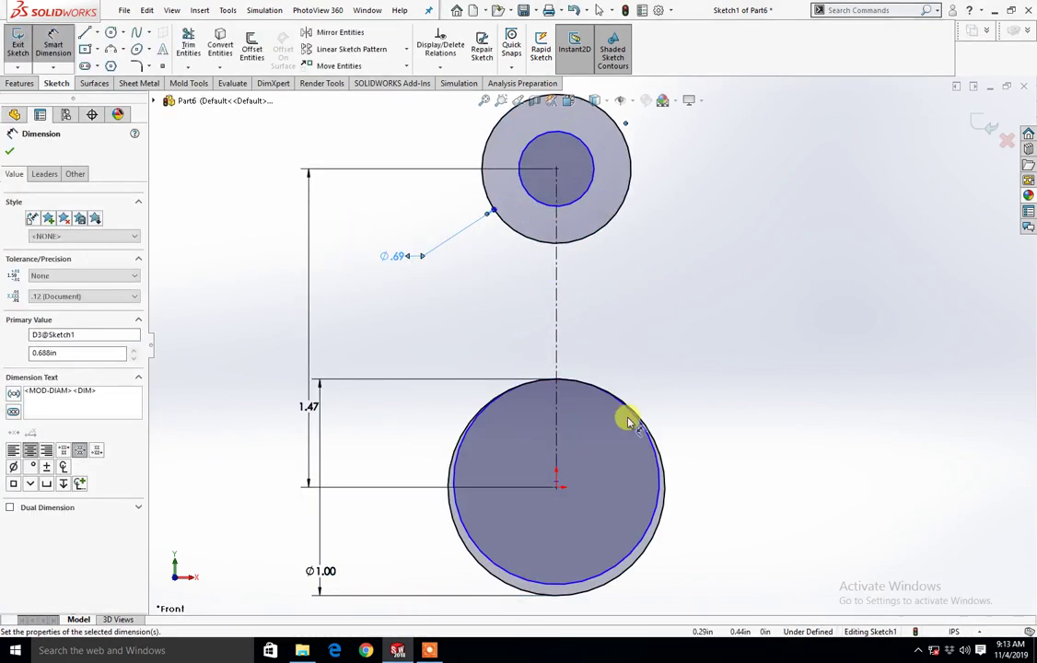
Step: Dimension the upper inner circle to Ø0.375 in and the lower inner circle to Ø0.688 in
scroll(599, 403, "up", 2)
left_click(556, 267)
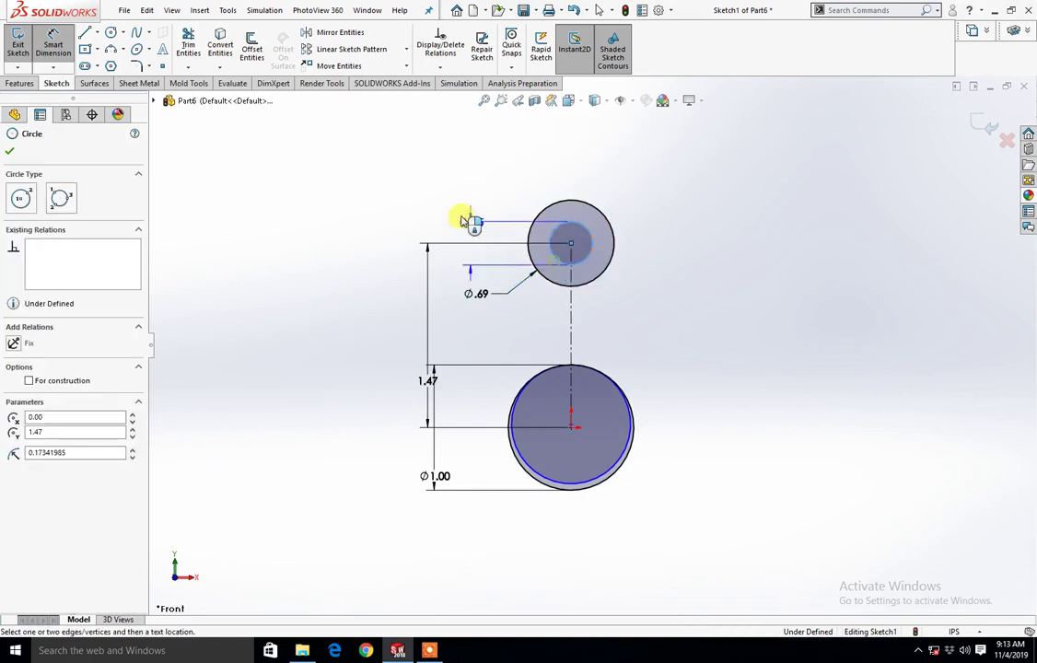
left_click(444, 203)
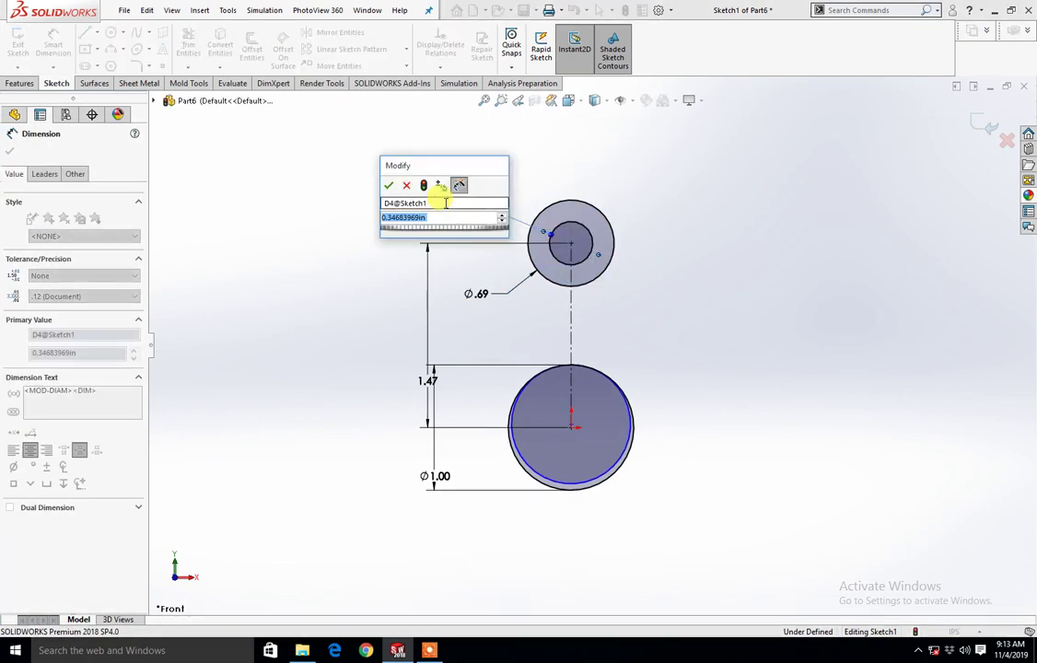
key("BackSpace")
type("375")
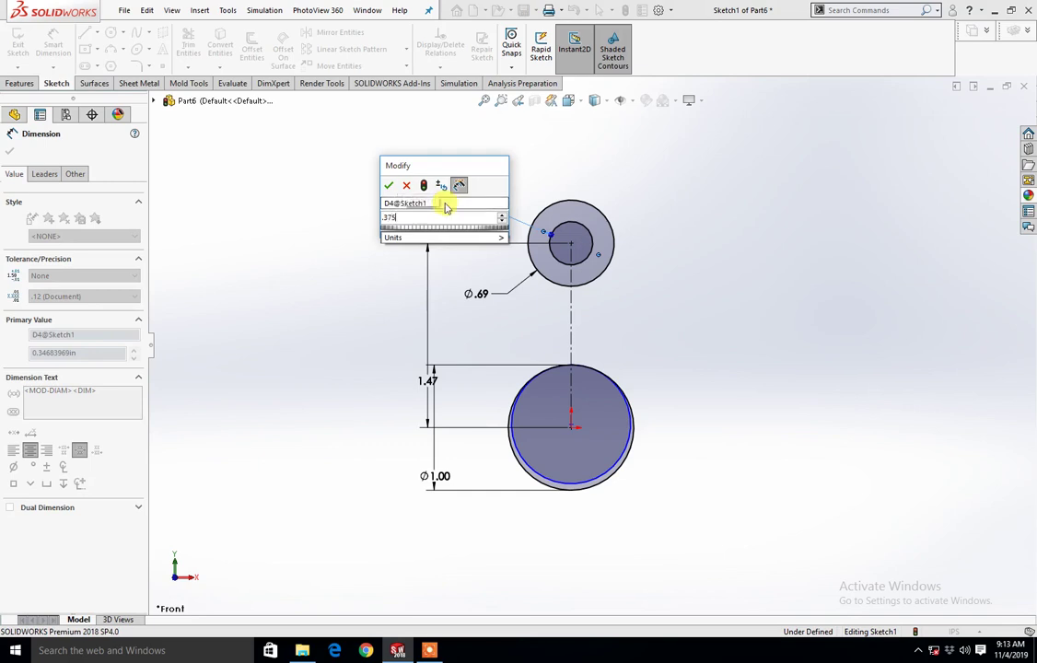
key("Return")
scroll(552, 414, "down", 3)
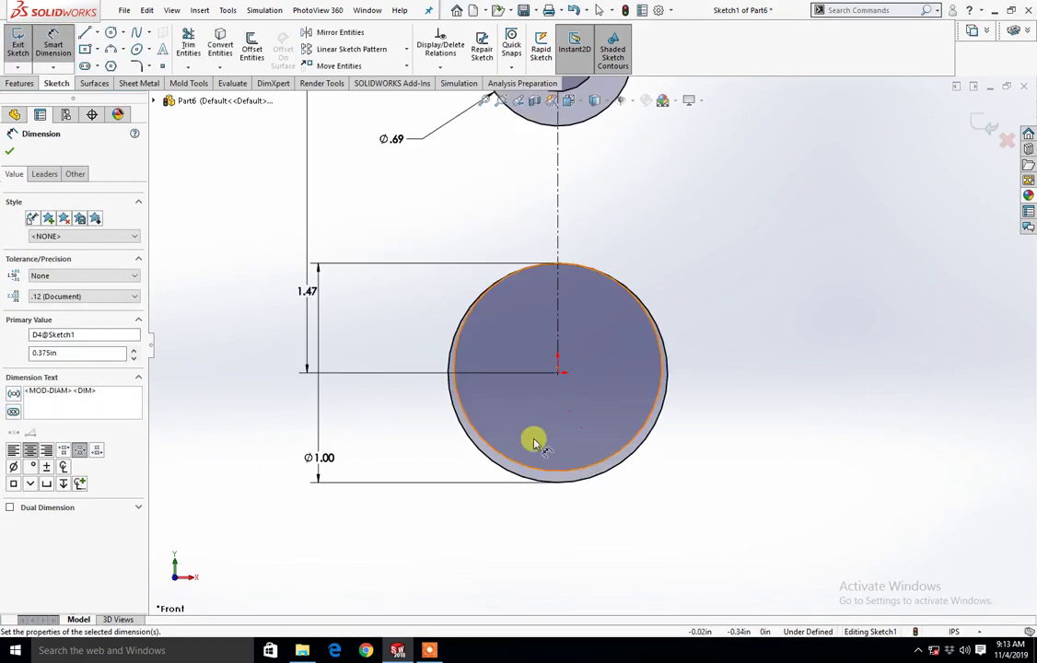
left_click(493, 447)
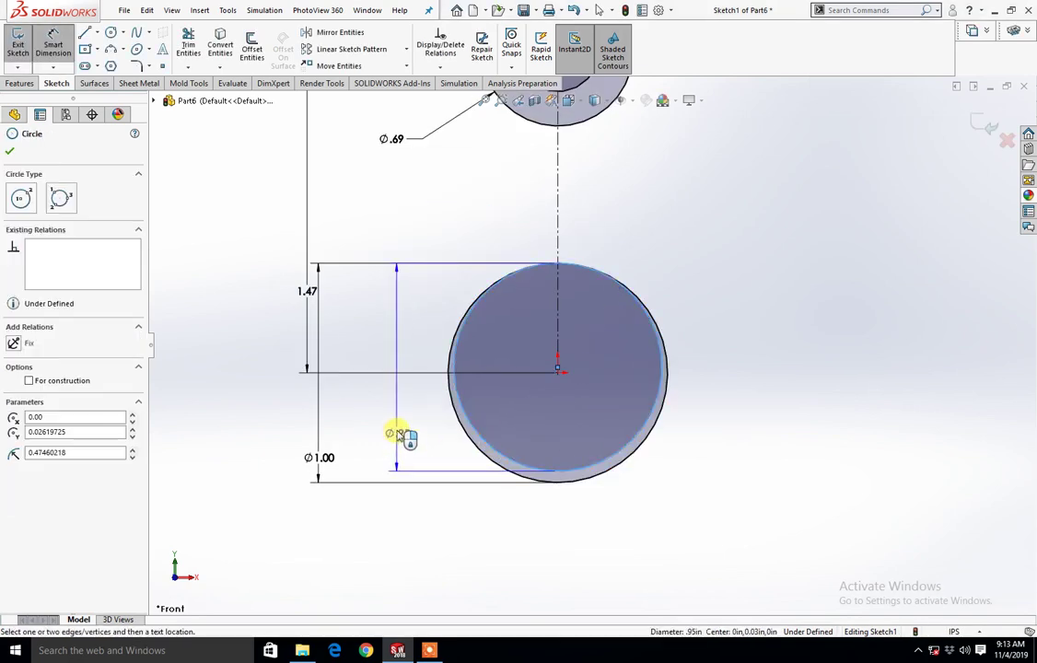
left_click(397, 424)
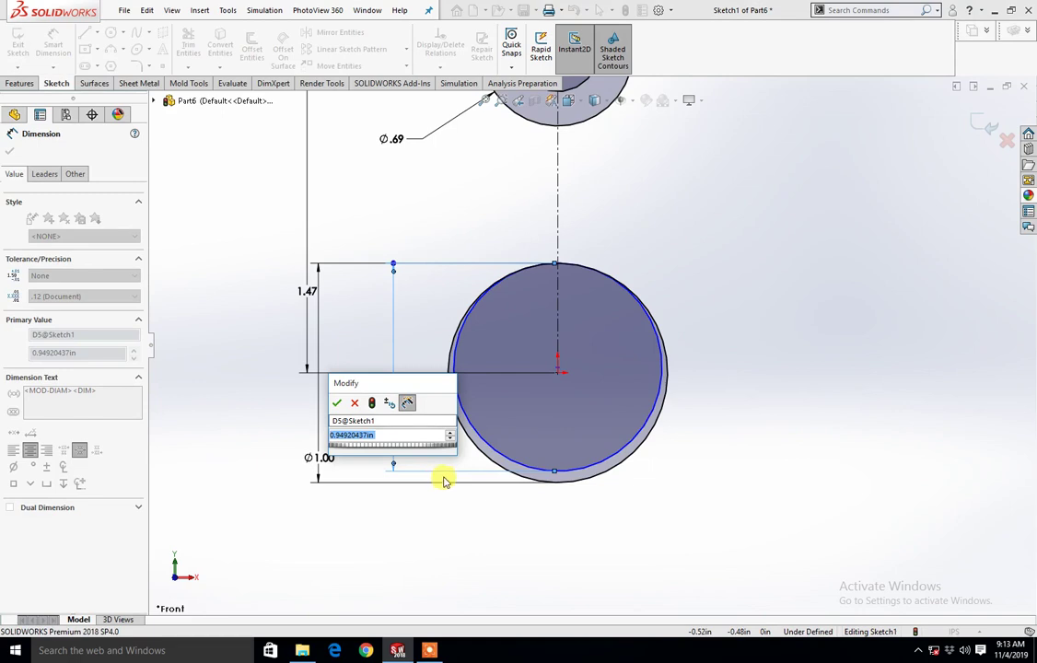
type(".688")
key("Return")
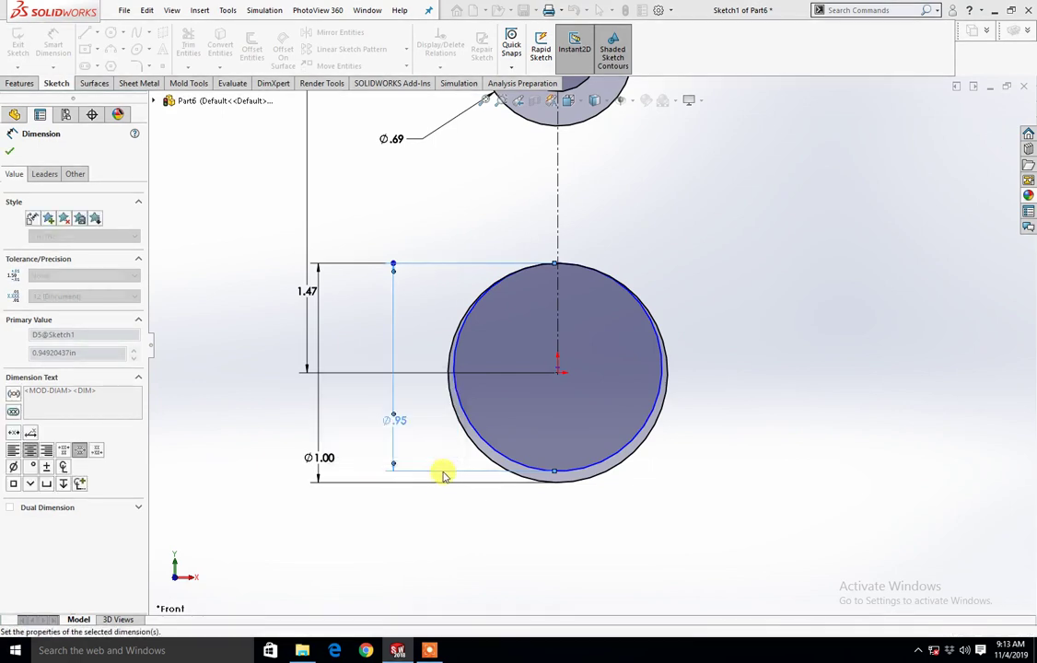
Step: Merge the lower circles' centre point with the origin to fully define the sketch
scroll(560, 378, "down", 3)
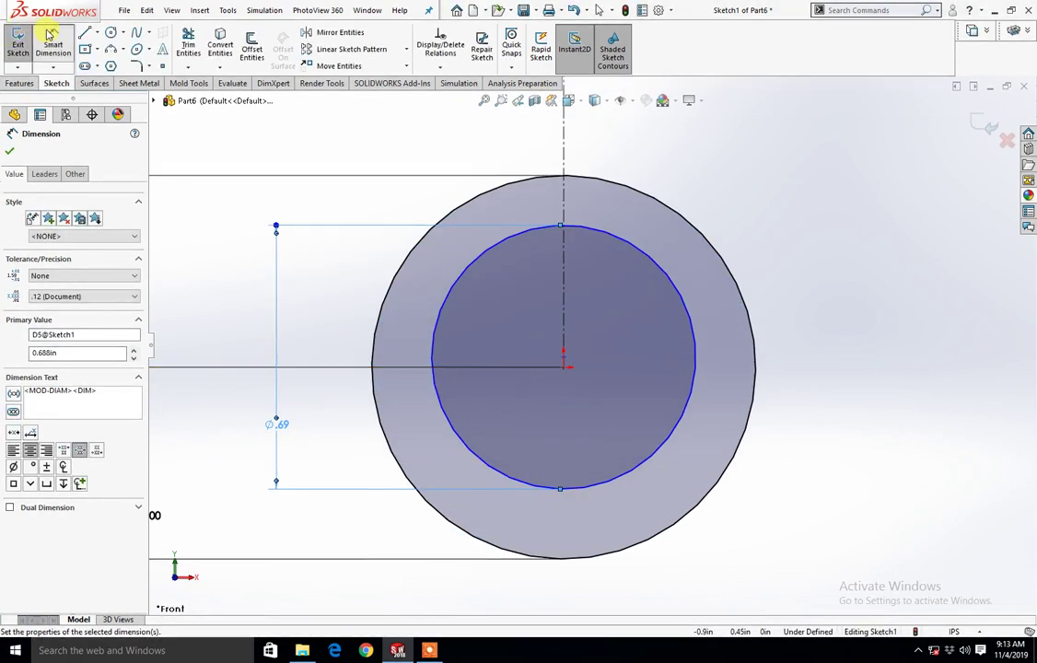
left_click(563, 355)
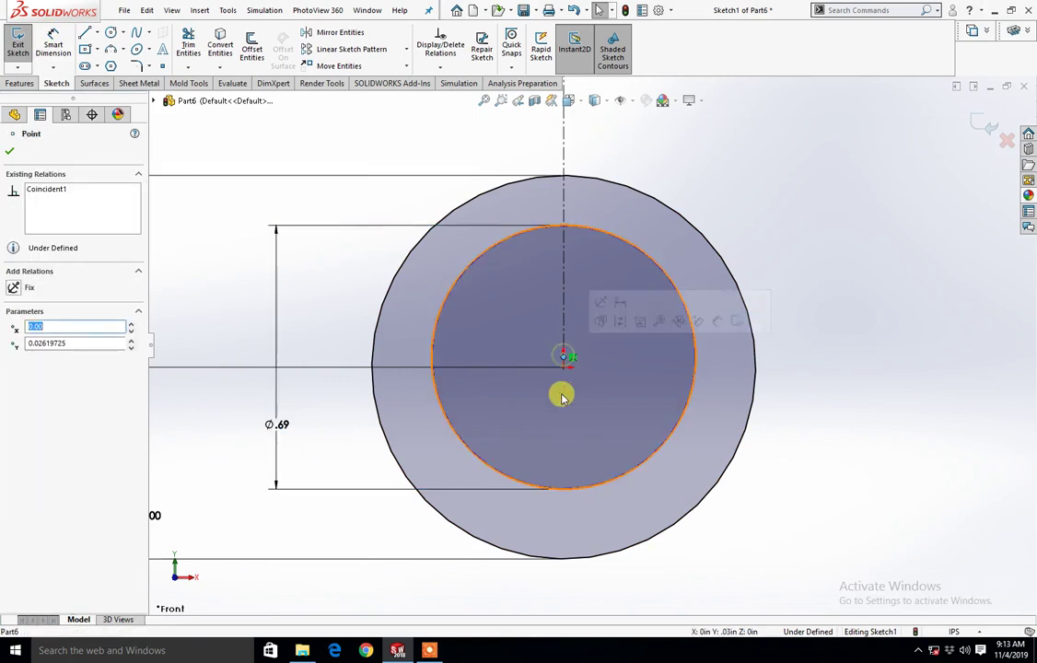
left_click(566, 374, "ctrl")
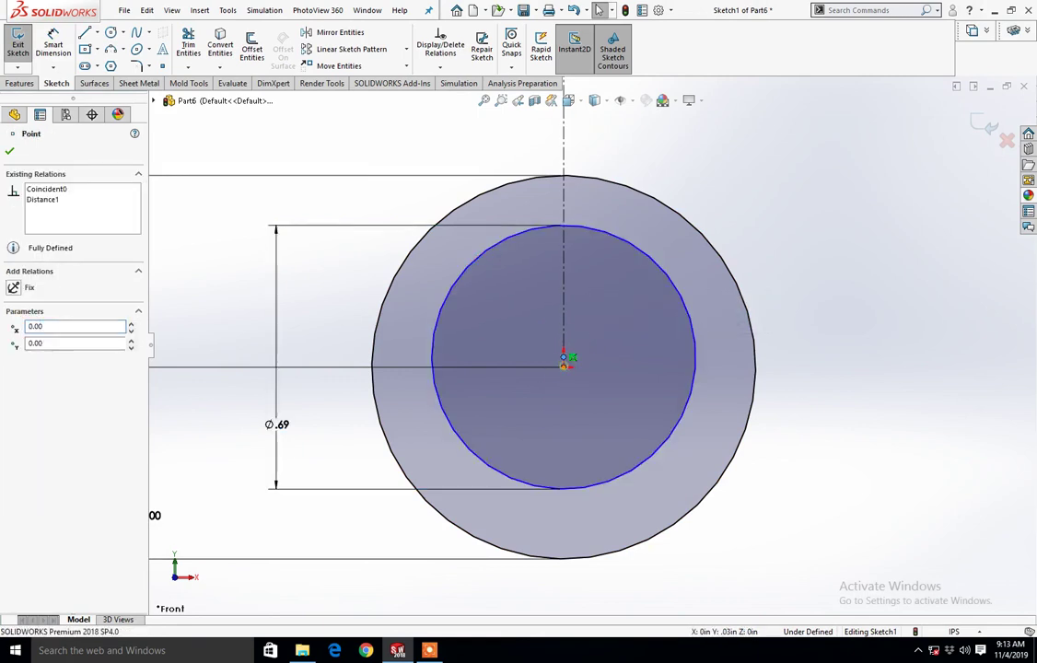
left_click(12, 406)
scroll(288, 374, "up", 1)
scroll(495, 315, "up", 2)
scroll(513, 303, "up", 1)
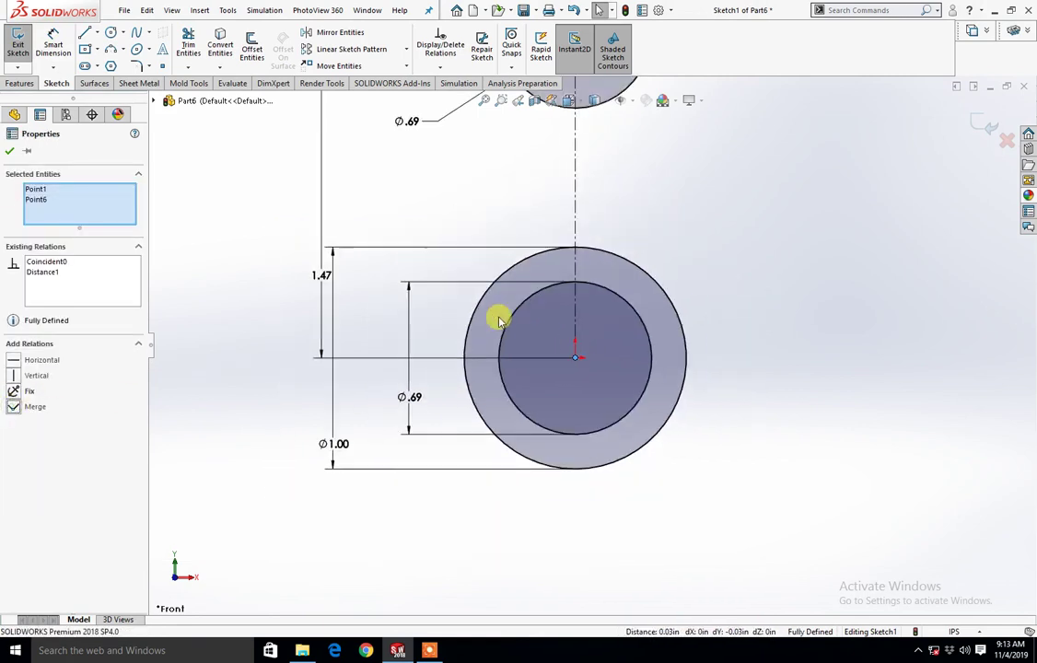
scroll(559, 212, "up", 2)
scroll(514, 172, "down", 2)
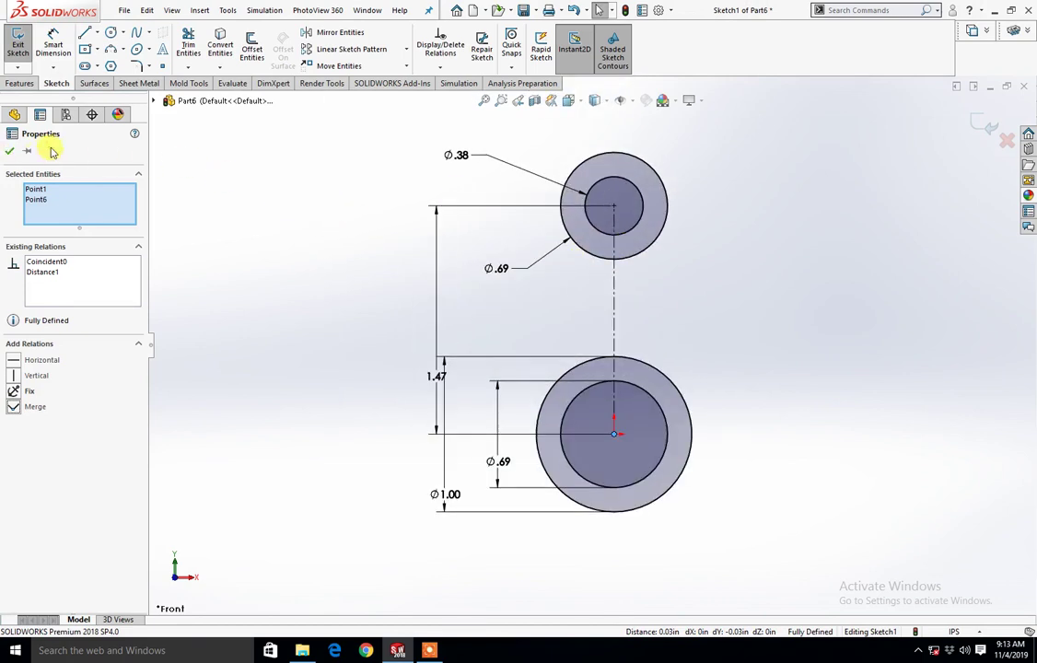
left_click(10, 152)
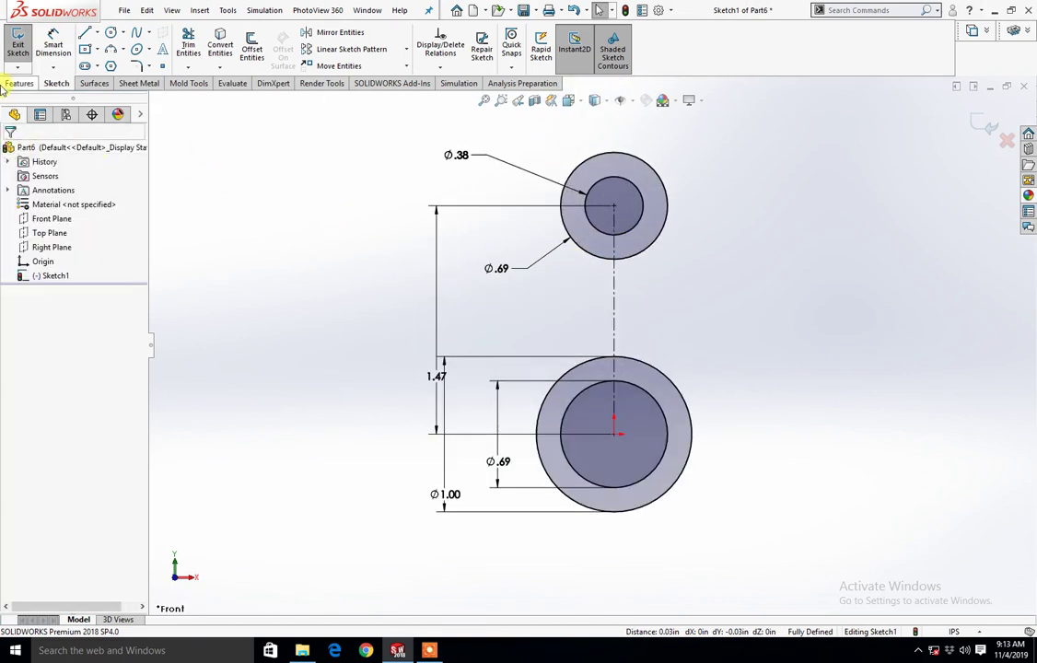
left_click(18, 84)
Step: Extrude the circle sketch Mid Plane to a 0.75 in depth, forming two tube rings
left_click(23, 44)
mouse_move(533, 306)
middle_mouse_down()
mouse_move(574, 267)
mouse_move(664, 340)
mouse_move(635, 331)
middle_mouse_up()
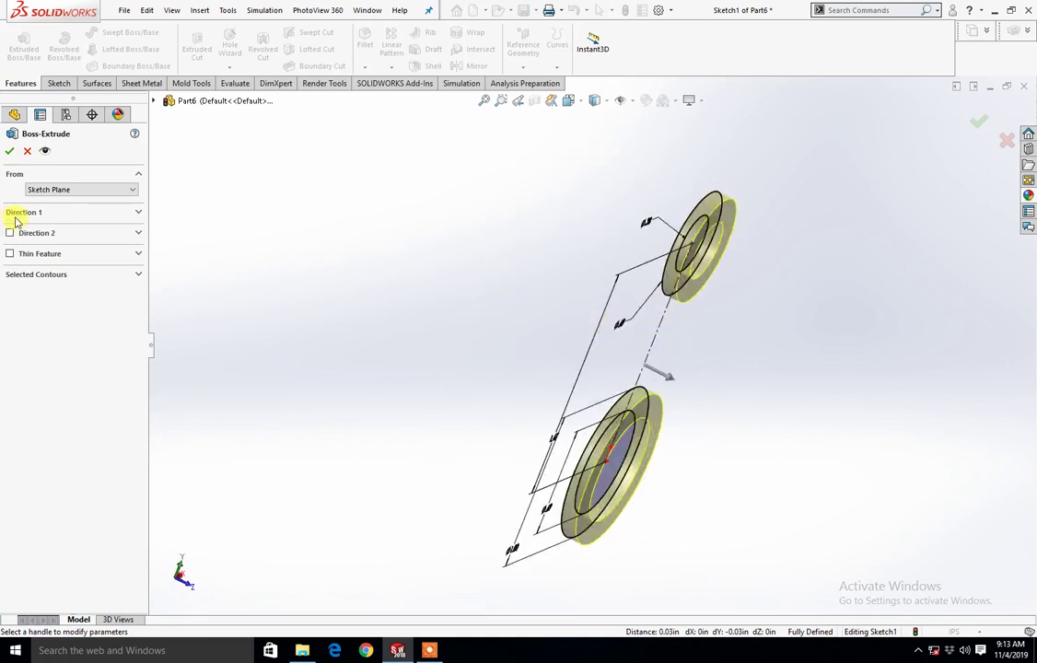
left_click(76, 213)
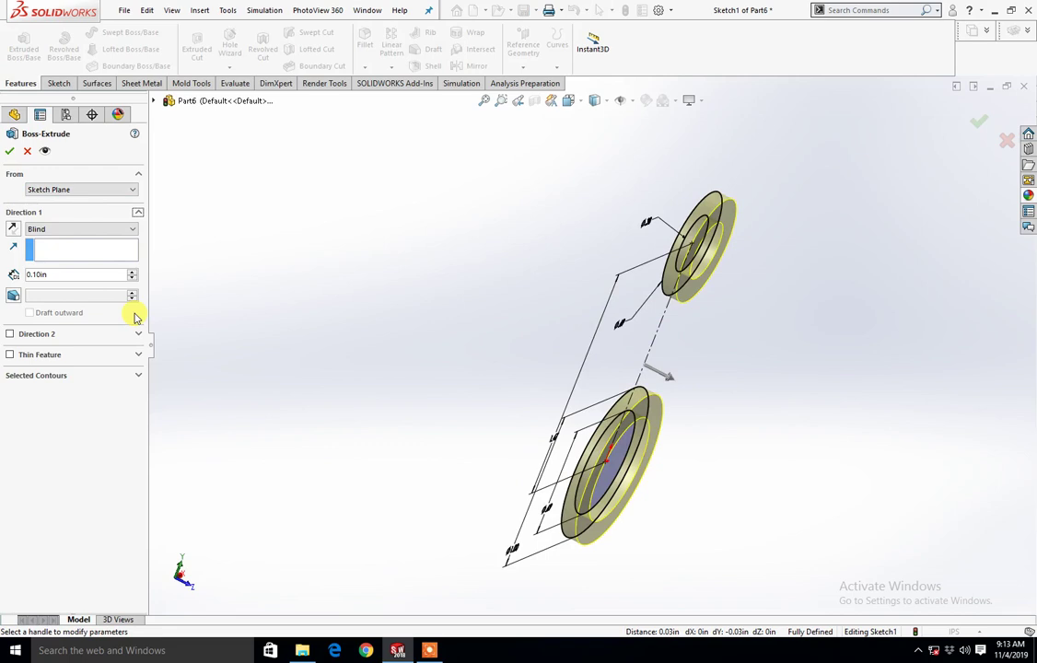
left_click(101, 231)
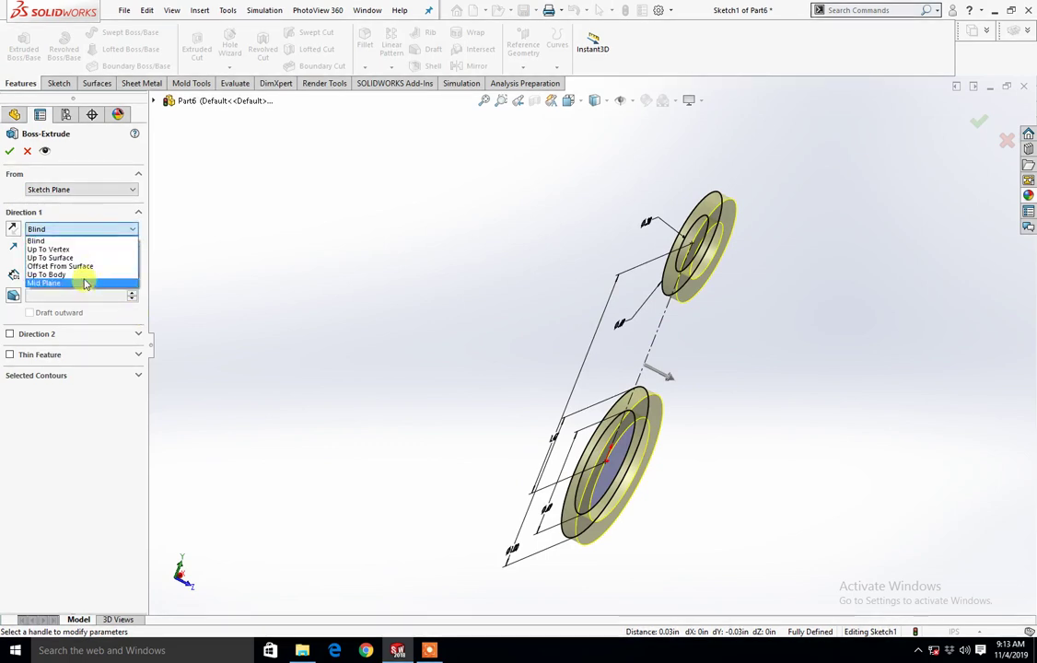
left_click(83, 279)
left_click(99, 232)
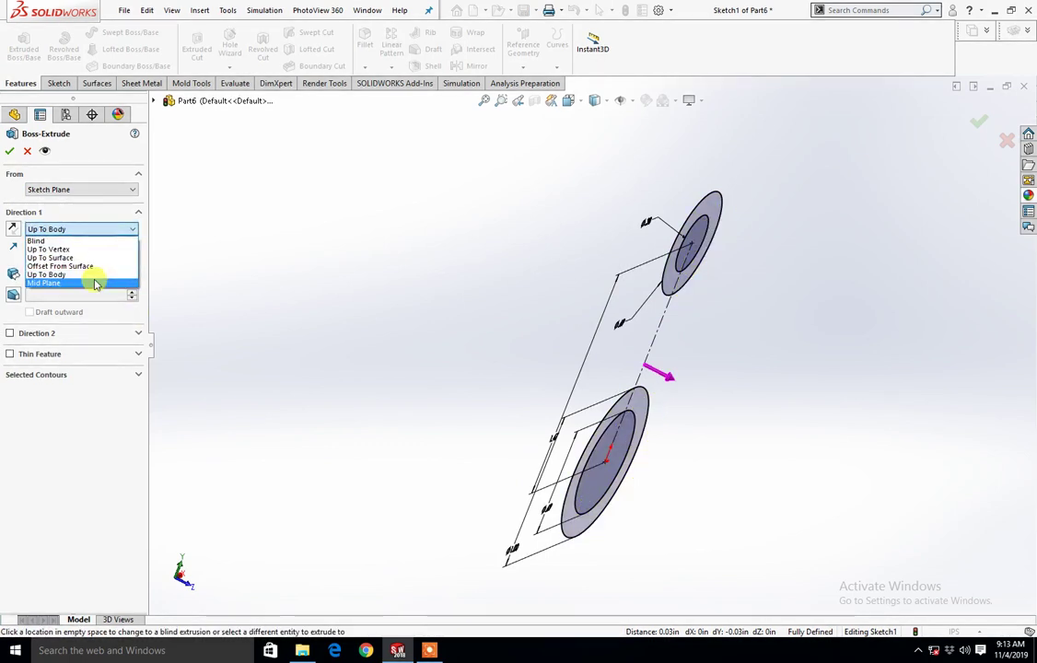
left_click(90, 281)
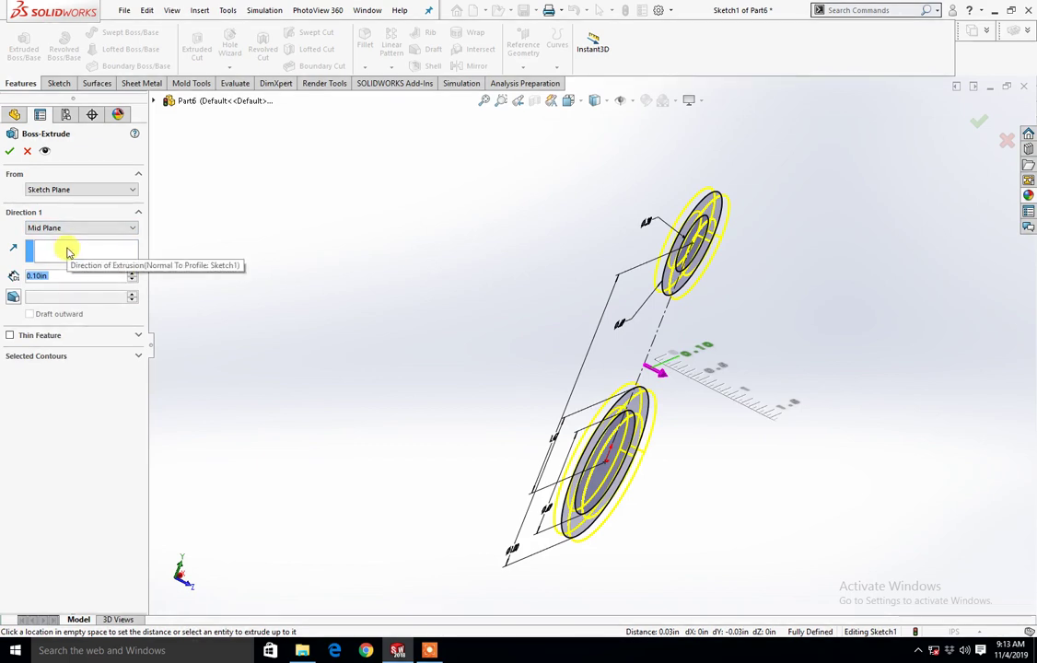
type(".75")
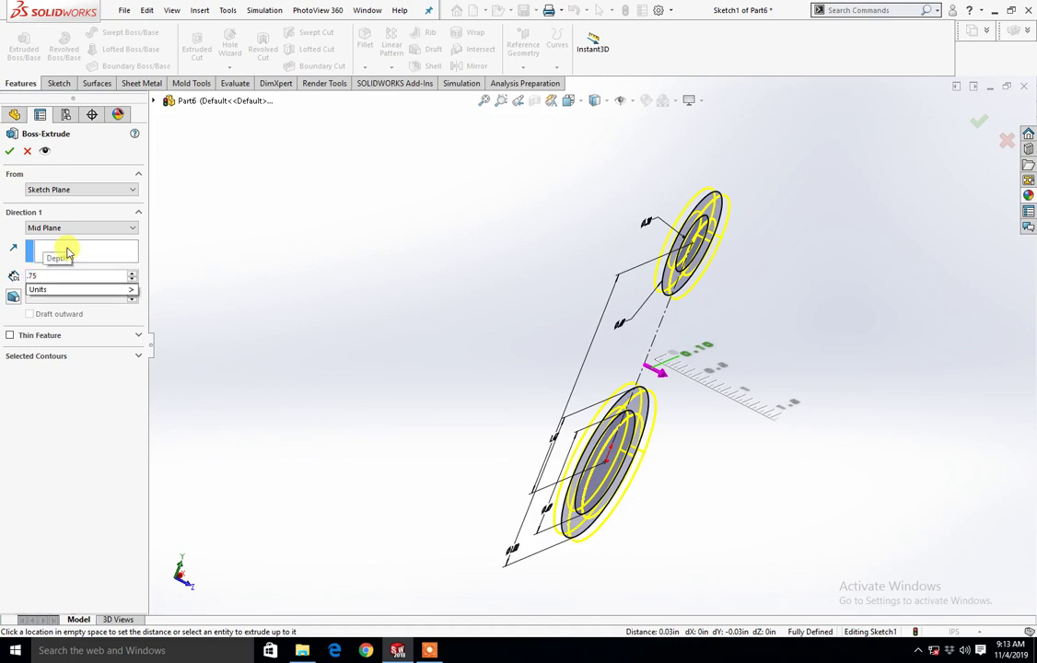
key("Return")
left_click(9, 152)
mouse_move(521, 343)
middle_mouse_down()
mouse_move(493, 296)
mouse_move(520, 307)
mouse_move(455, 350)
mouse_move(492, 352)
mouse_move(519, 382)
middle_mouse_up()
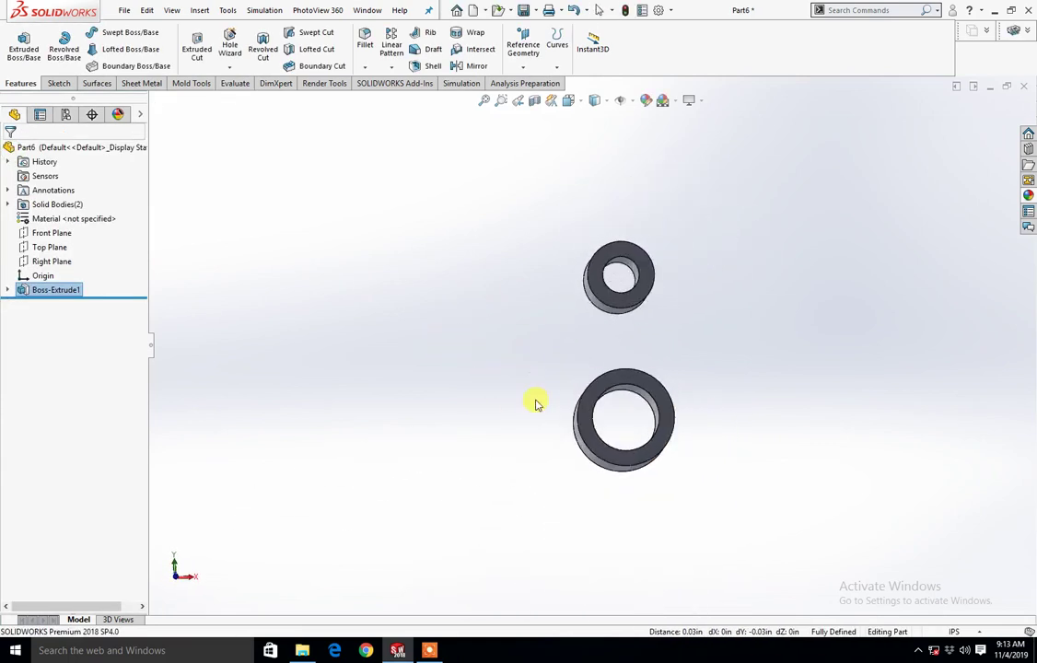
Step: Start a new sketch on the Front Plane and view it face-on
left_click(59, 83)
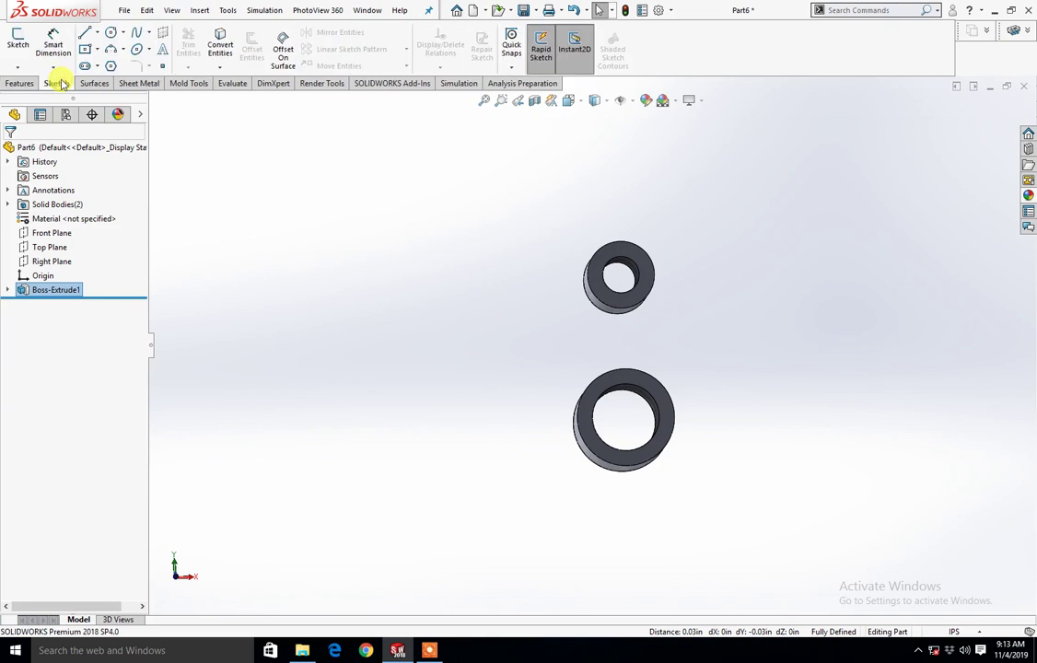
left_click(17, 46)
left_click(153, 101)
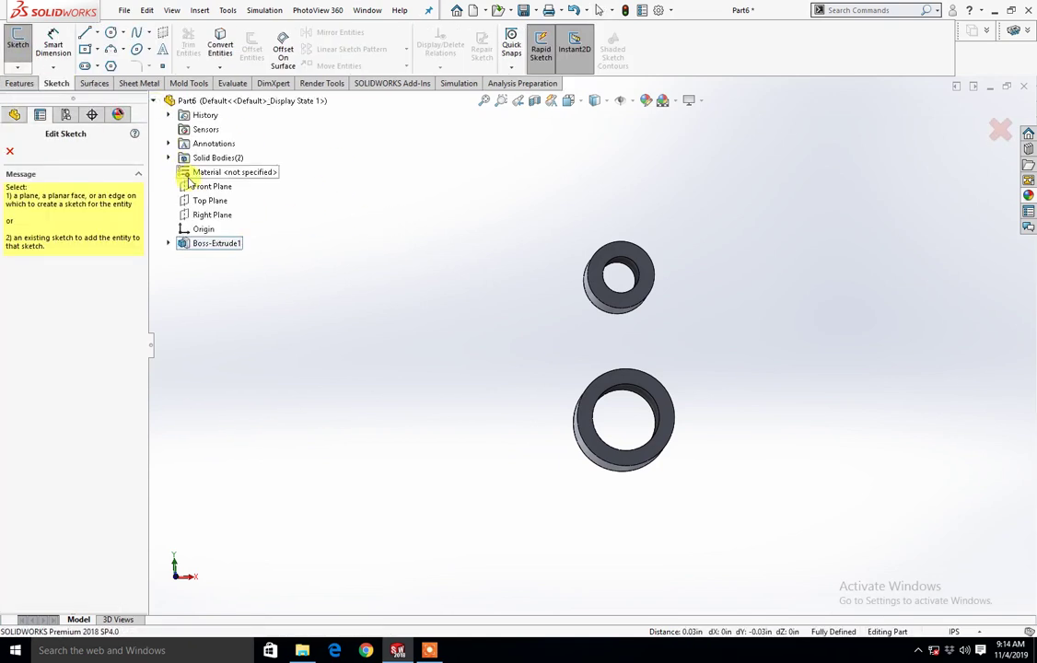
left_click(191, 189)
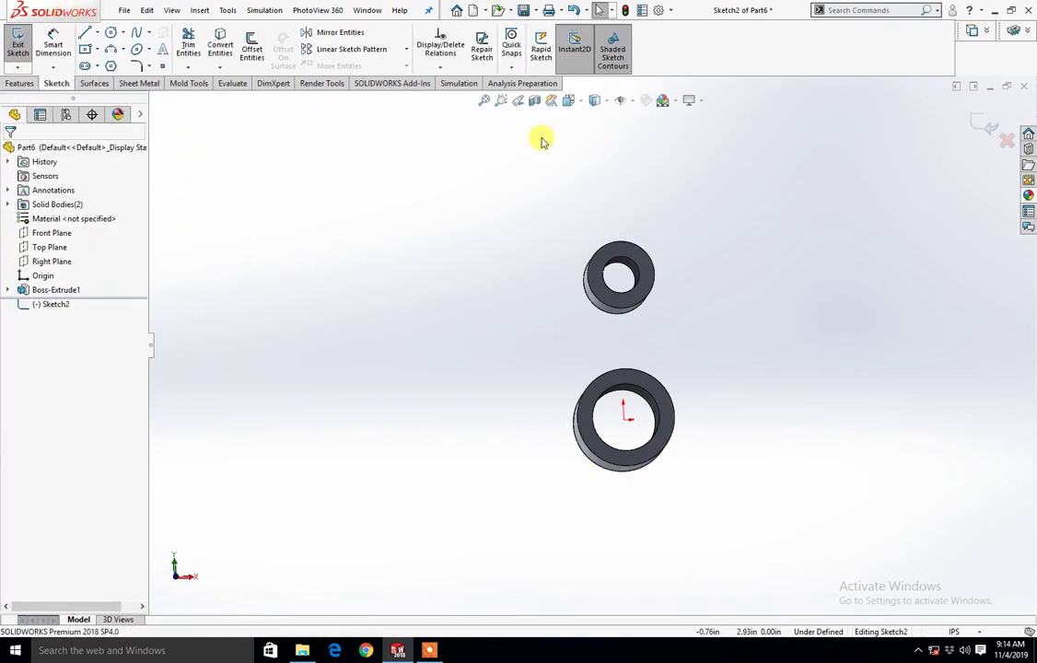
left_click(575, 100)
left_click(544, 319)
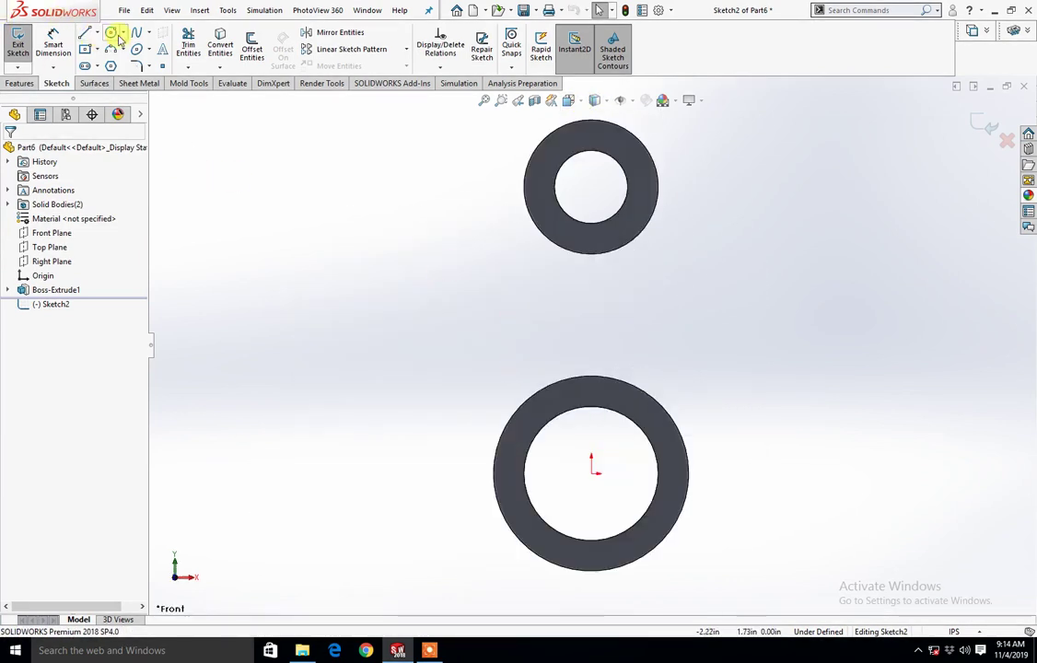
Step: Convert the outer edges of both rings into sketch circles
left_click(221, 51)
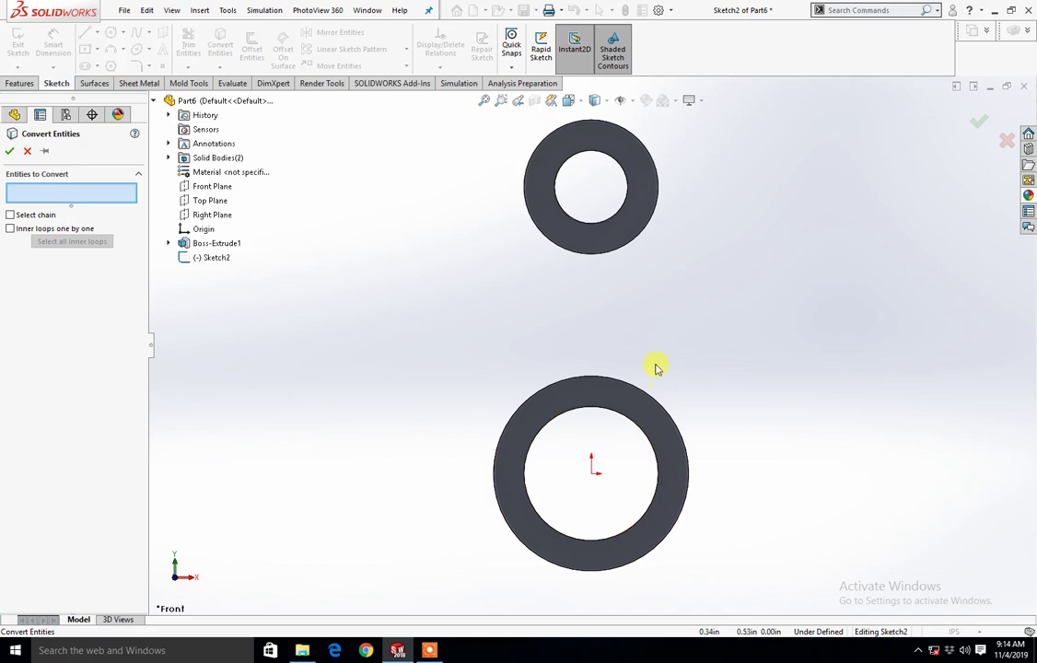
left_click(568, 251)
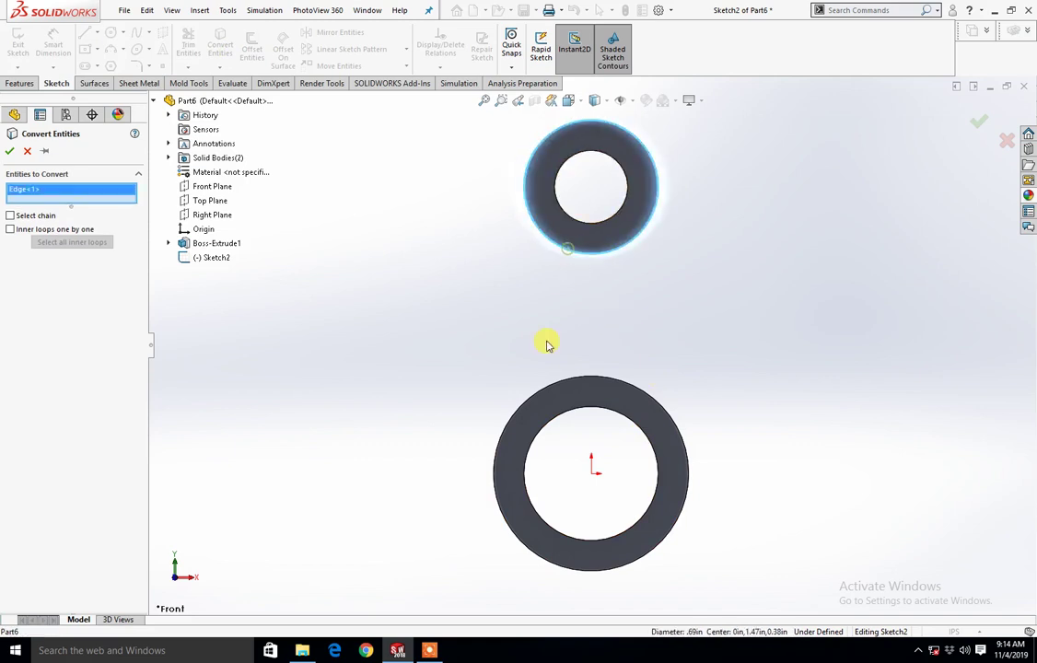
left_click(571, 381)
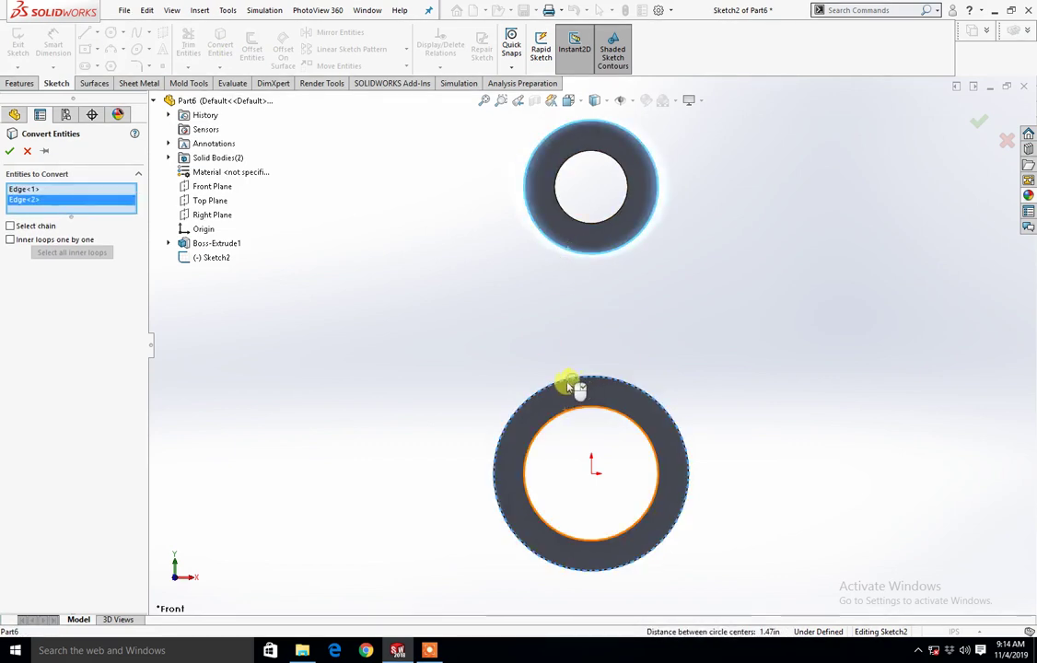
left_click(9, 153)
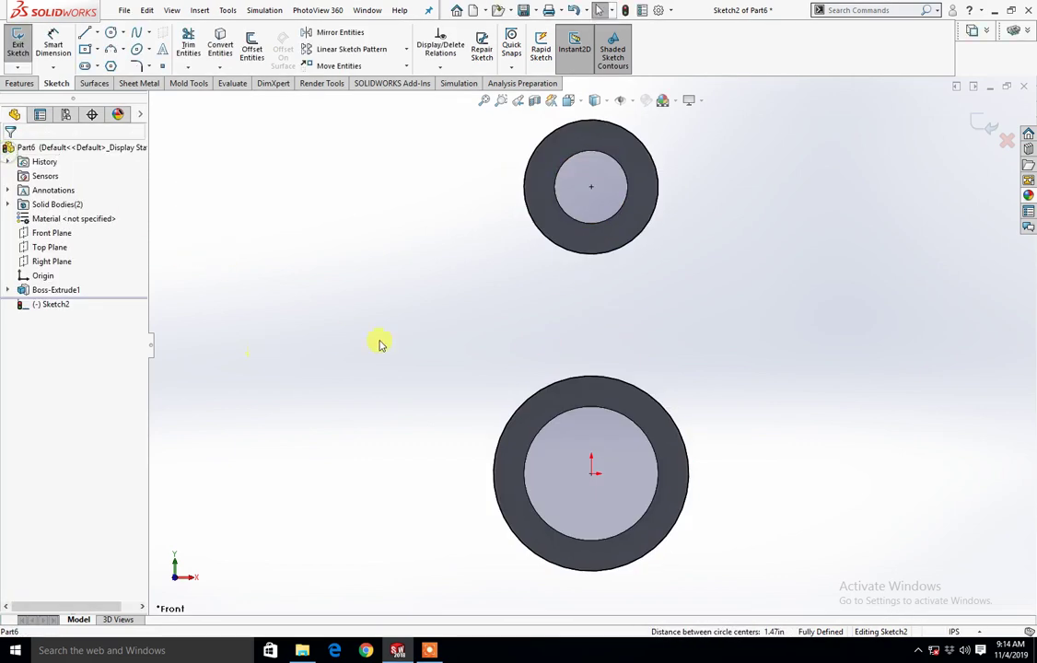
left_click(87, 37)
Step: Draw left, bottom and right lines around the two ring outlines
left_click(520, 124)
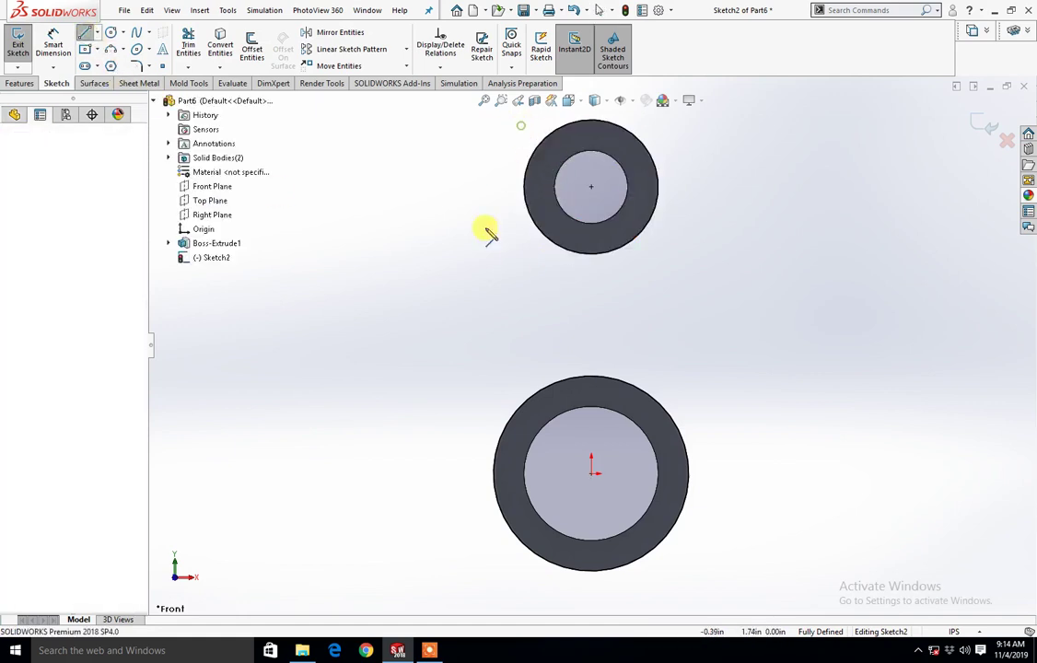
left_click(455, 516)
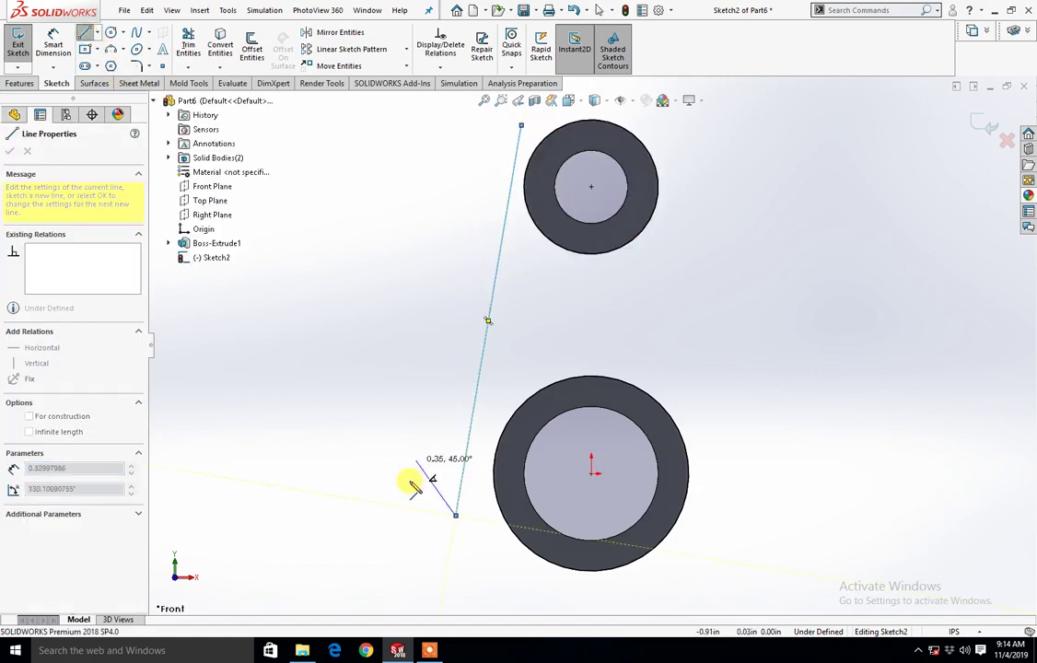
left_click(720, 541)
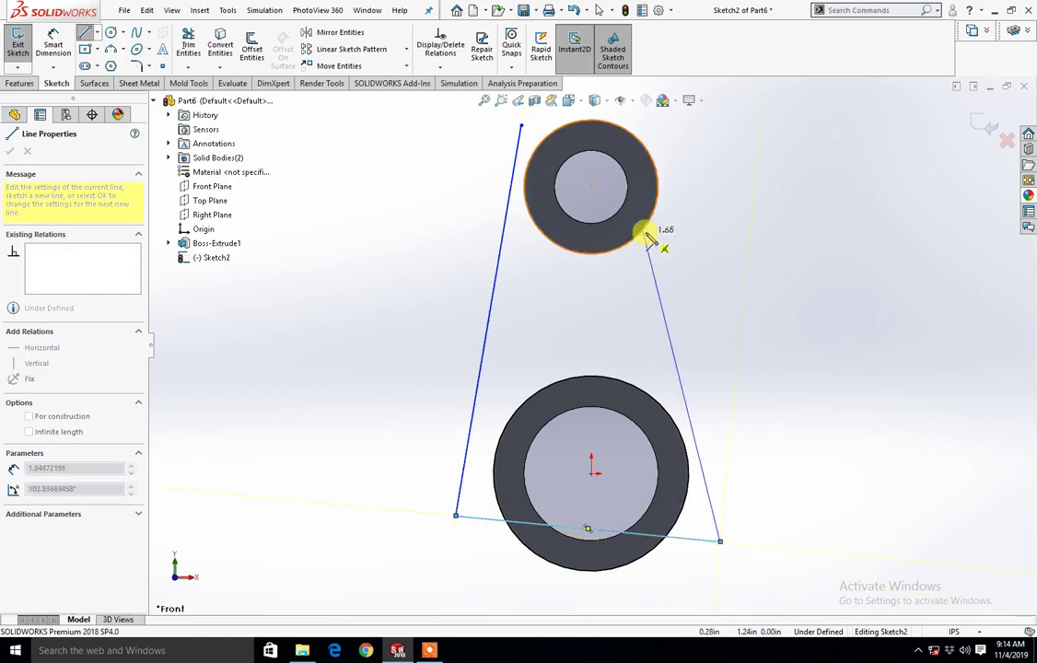
left_click(670, 126)
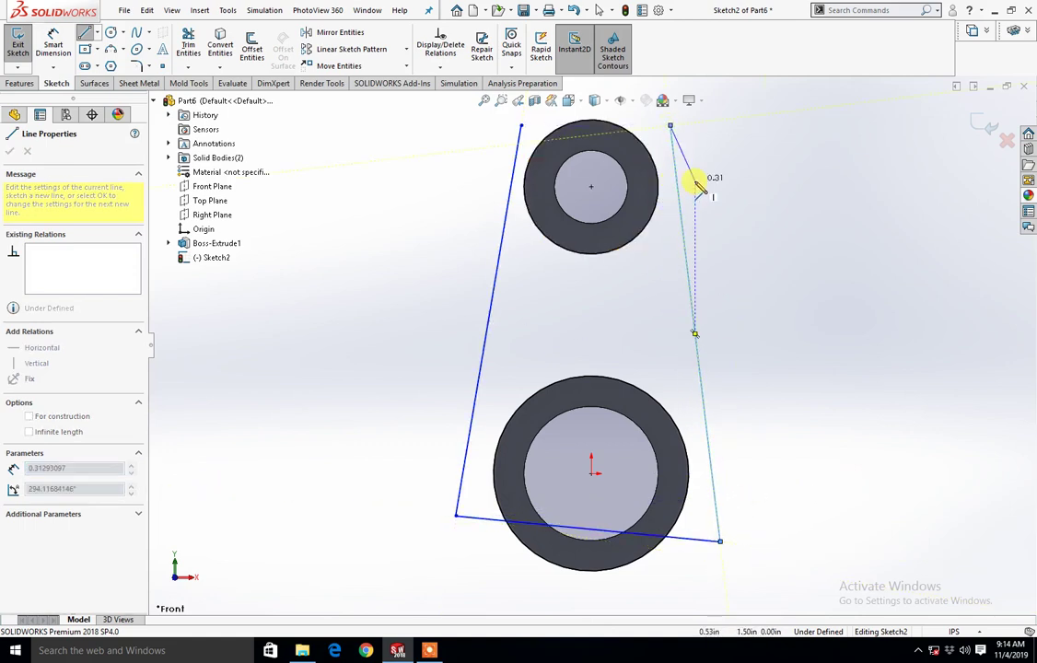
key("Escape")
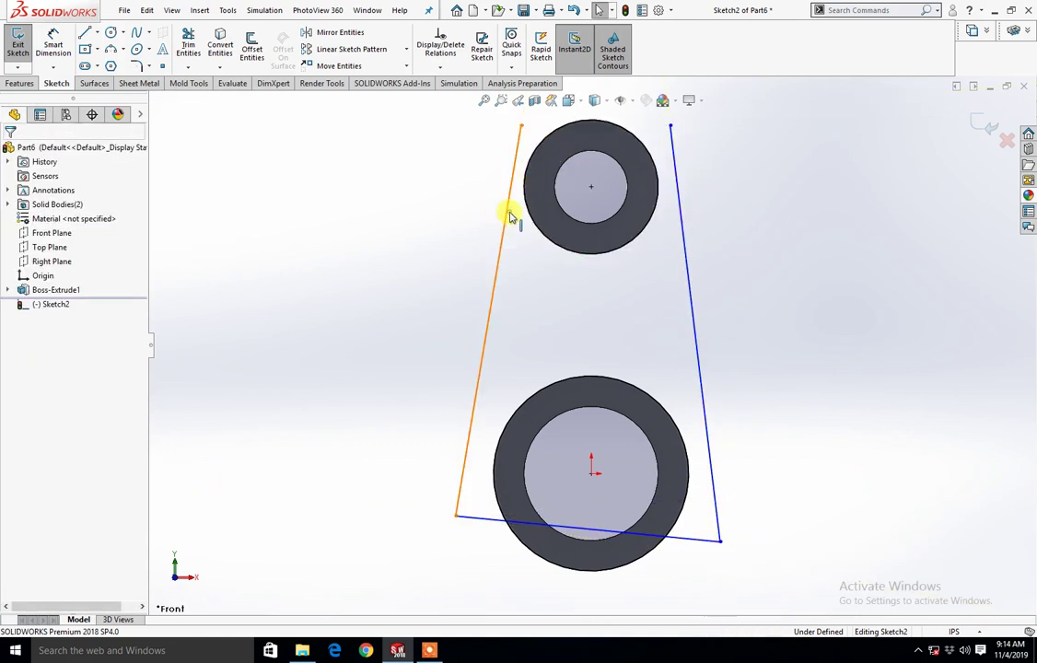
Step: Make the left line tangent to both the upper and lower outer circles
left_click(508, 214)
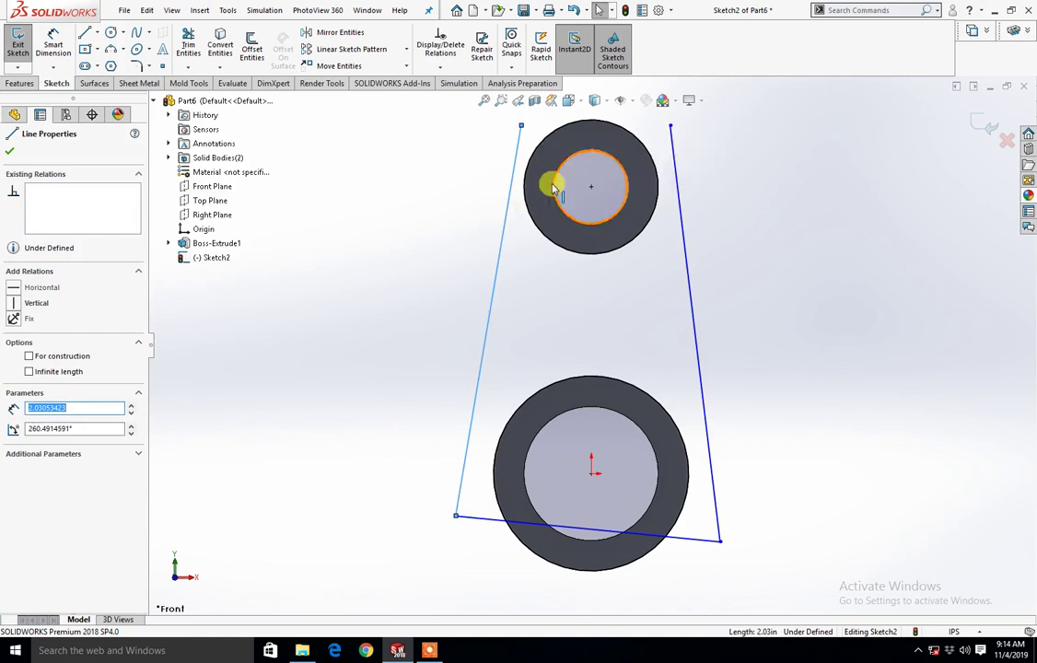
left_click(527, 214, "ctrl")
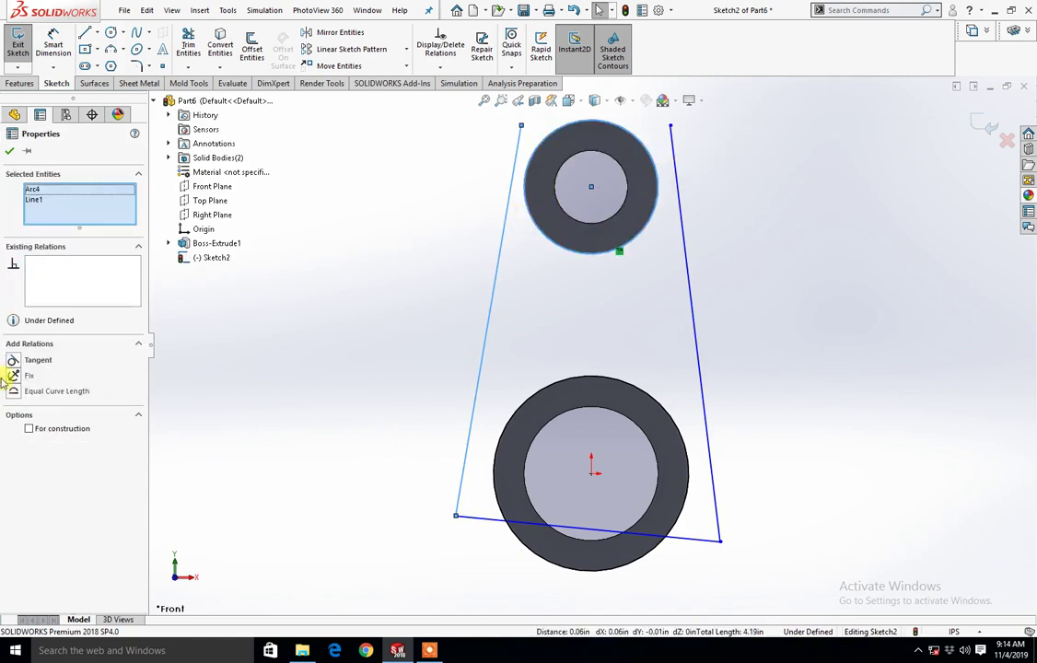
left_click(25, 360)
scroll(492, 461, "down", 3)
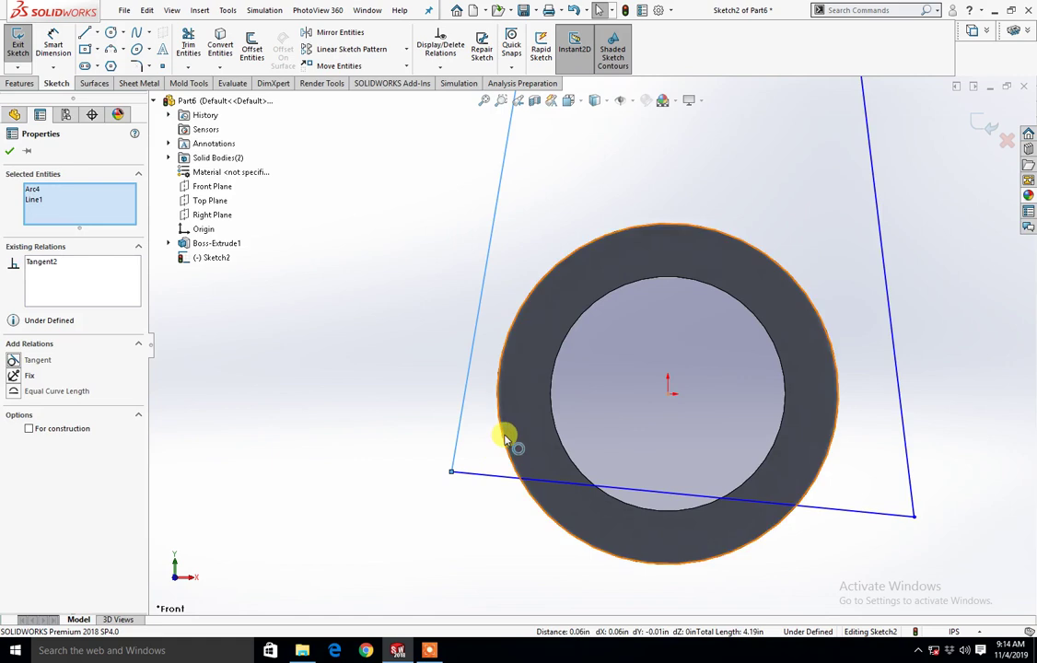
left_click(504, 438)
left_click(458, 430, "ctrl")
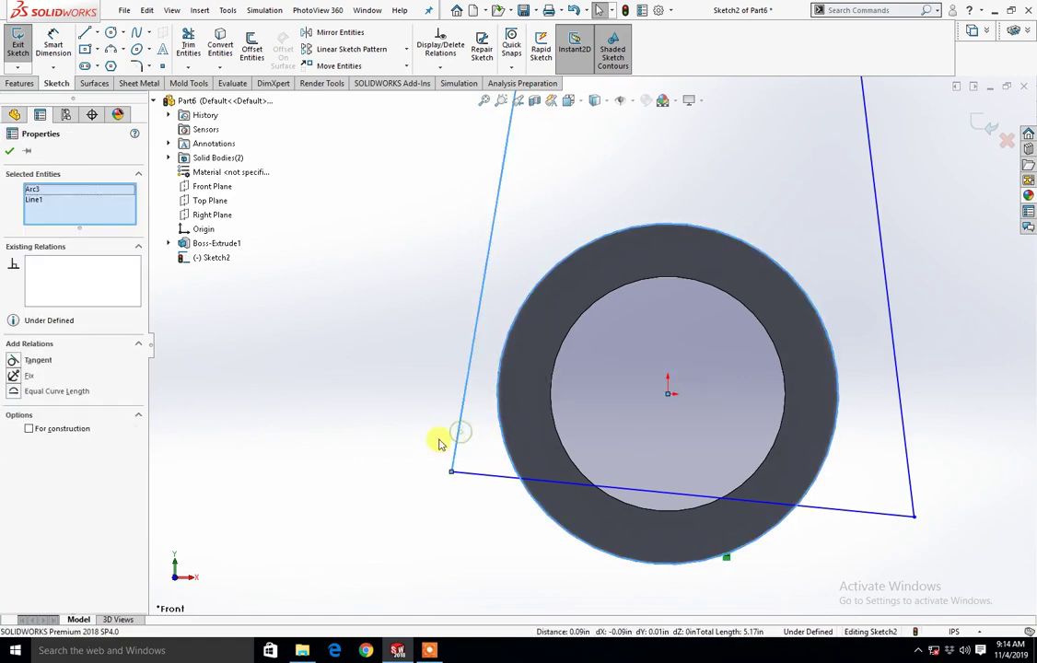
left_click(13, 361)
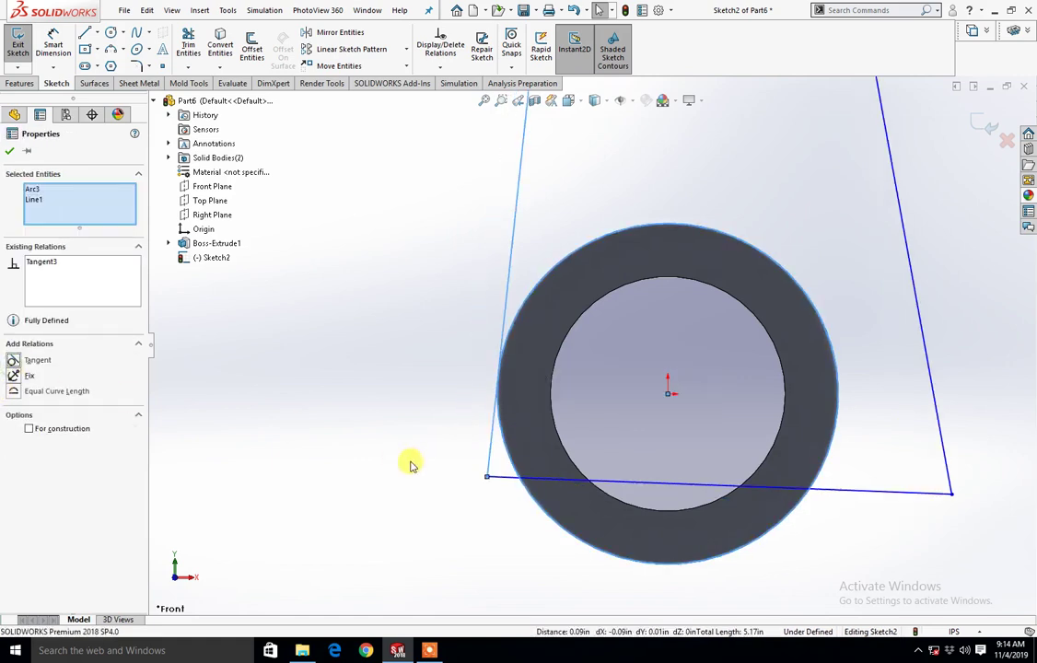
Step: Delete the bottom line and make the right line tangent to both outer circles
left_click(508, 481)
key("Delete")
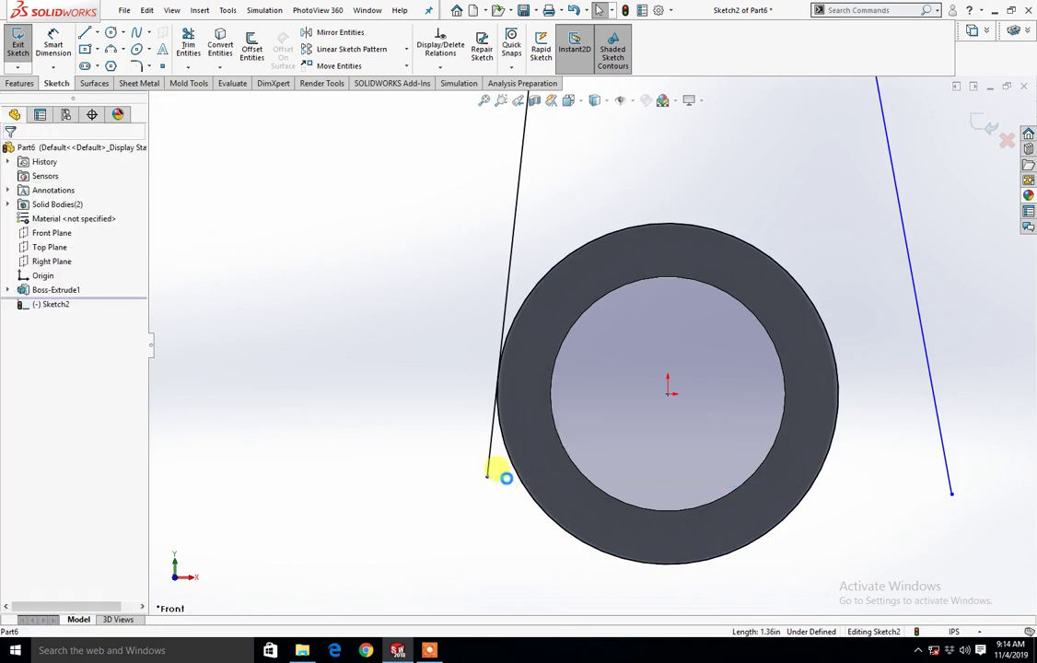
left_click(939, 433)
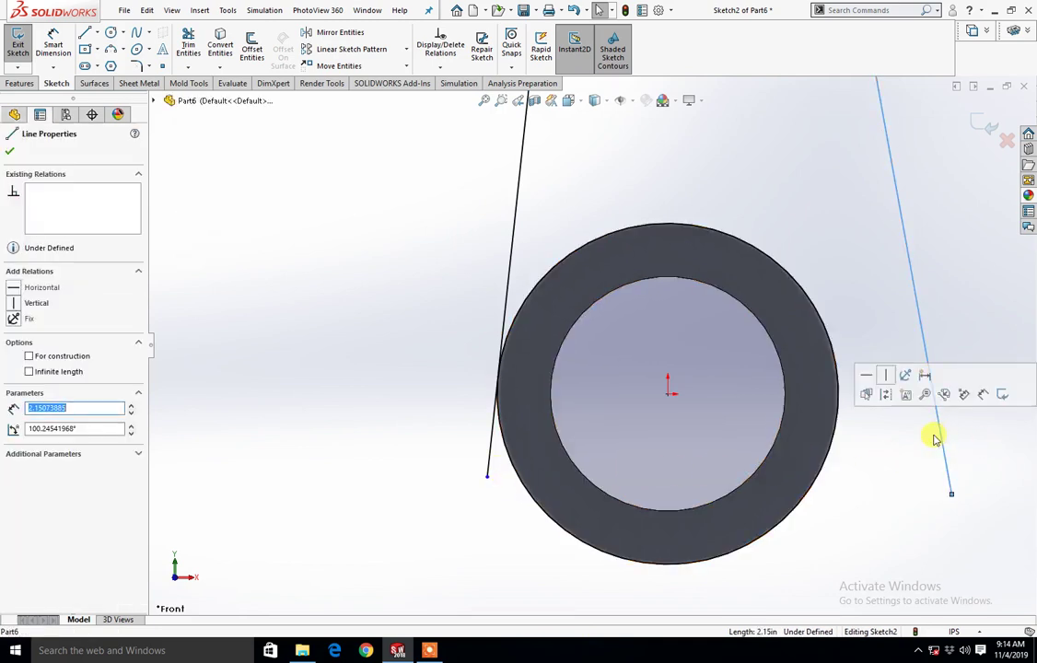
left_click(834, 446, "ctrl")
left_click(13, 359)
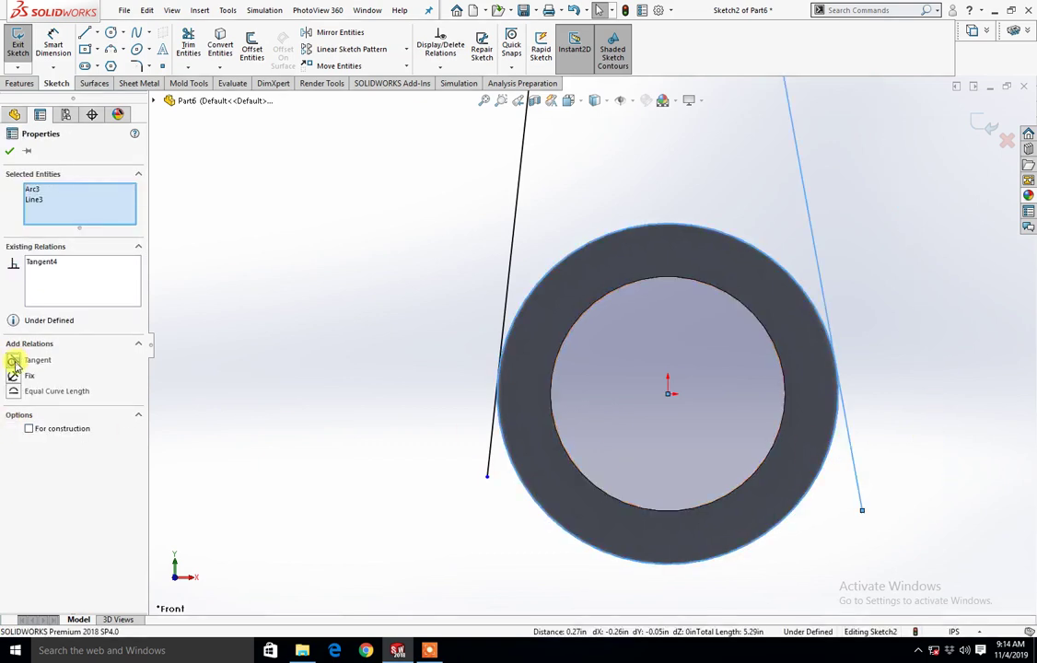
scroll(840, 354, "up", 3)
scroll(687, 238, "up", 2)
scroll(603, 194, "down", 6)
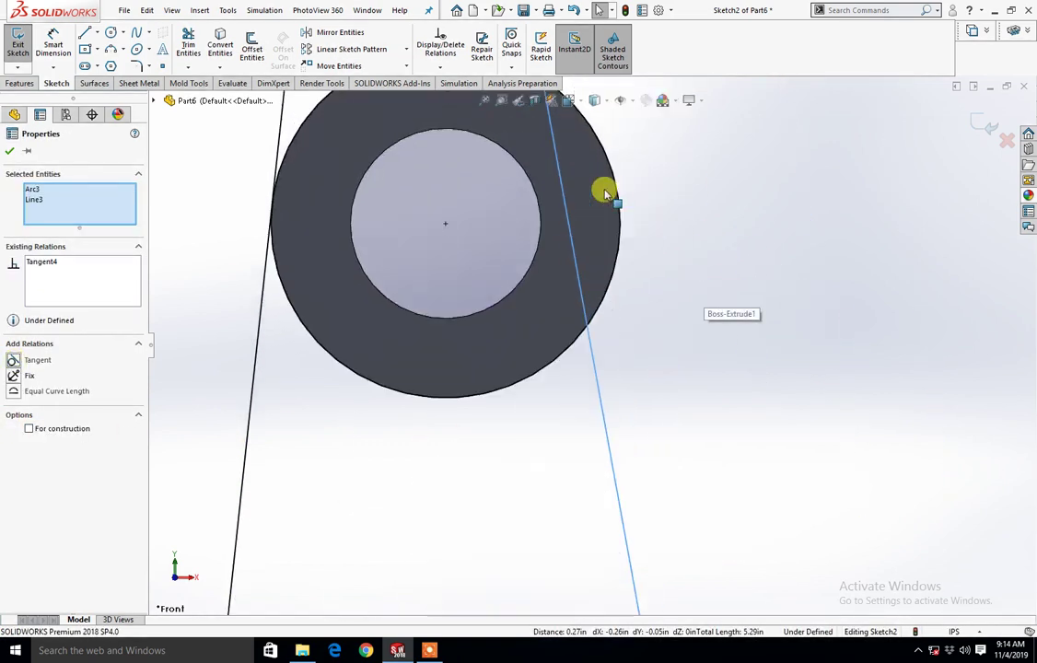
left_click(619, 249)
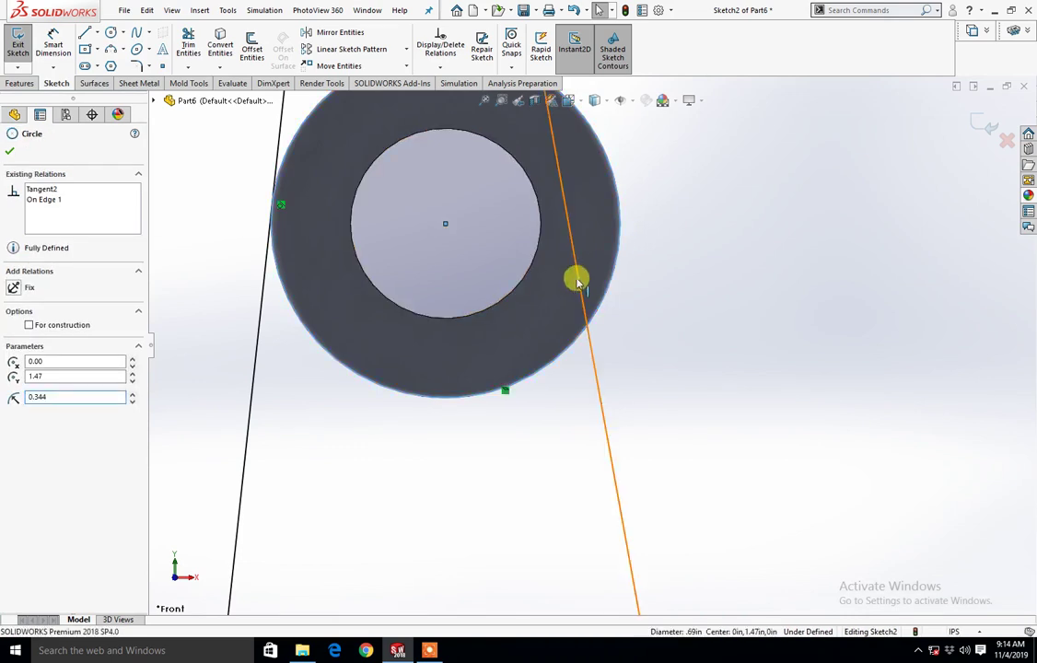
left_click(579, 281, "ctrl")
left_click(13, 360)
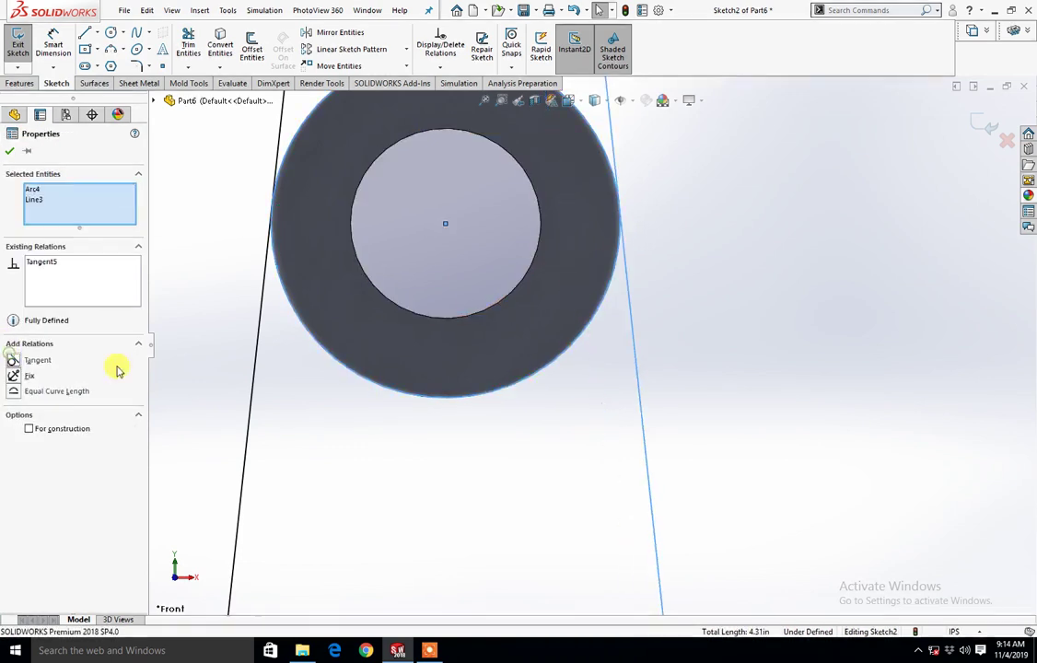
scroll(597, 308, "up", 3)
scroll(539, 306, "up", 2)
scroll(539, 305, "down", 1)
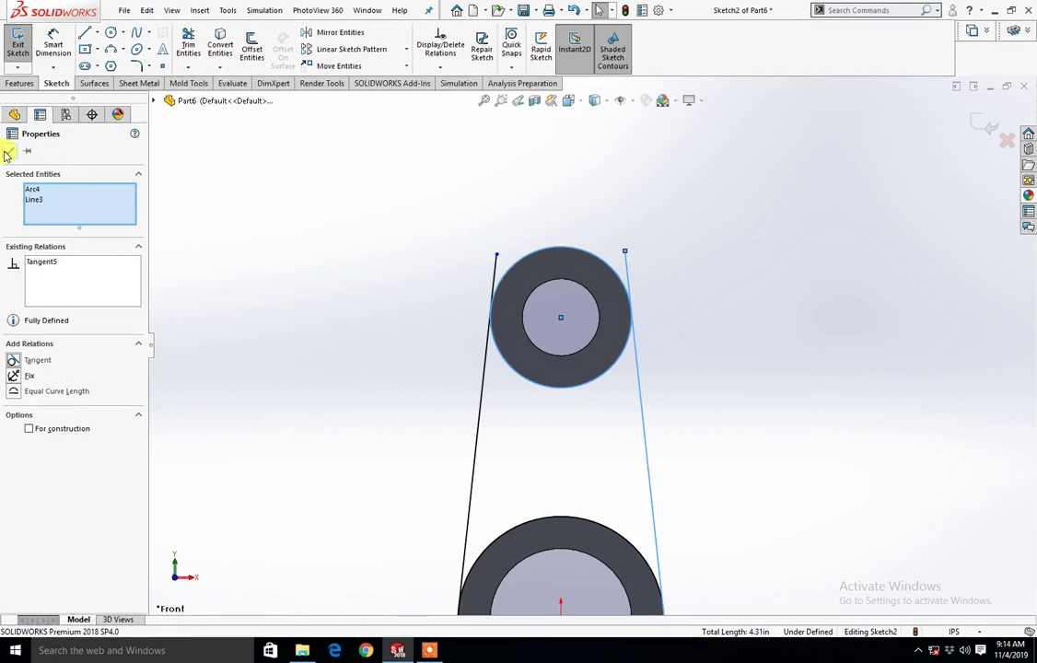
key("Escape")
left_click(185, 51)
scroll(603, 272, "down", 3)
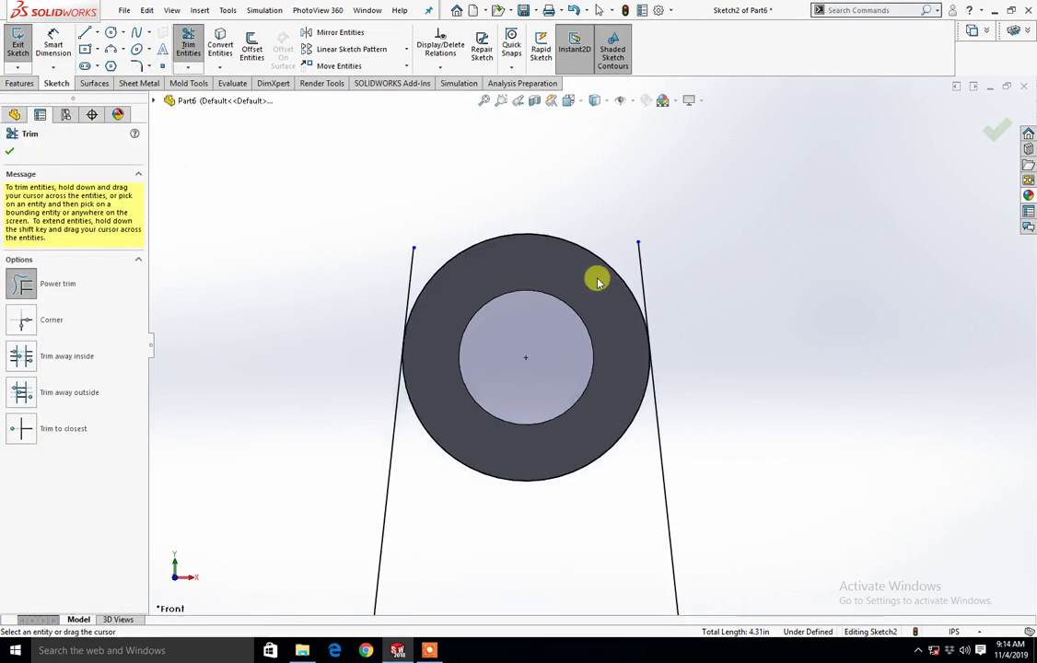
Step: Power-trim the overhanging line ends and inner ring arcs to leave one closed web profile
scroll(594, 256, "down", 3)
mouse_move(248, 282)
left_mouse_down()
mouse_move(531, 313)
mouse_move(729, 290)
left_mouse_up()
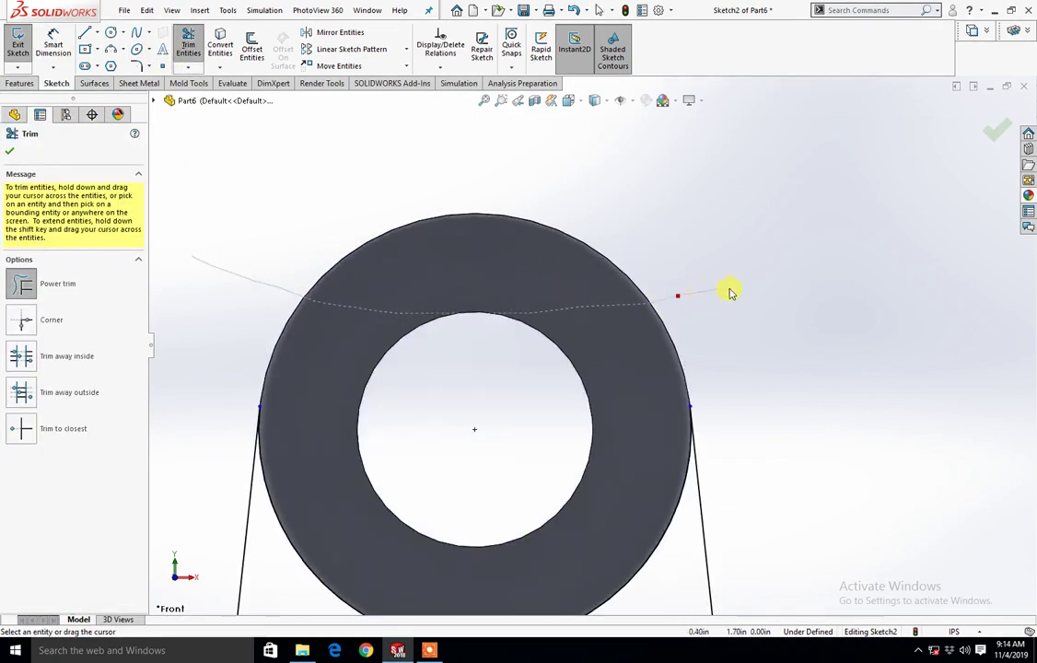
scroll(484, 511, "up", 3)
scroll(504, 513, "up", 2)
scroll(602, 469, "down", 3)
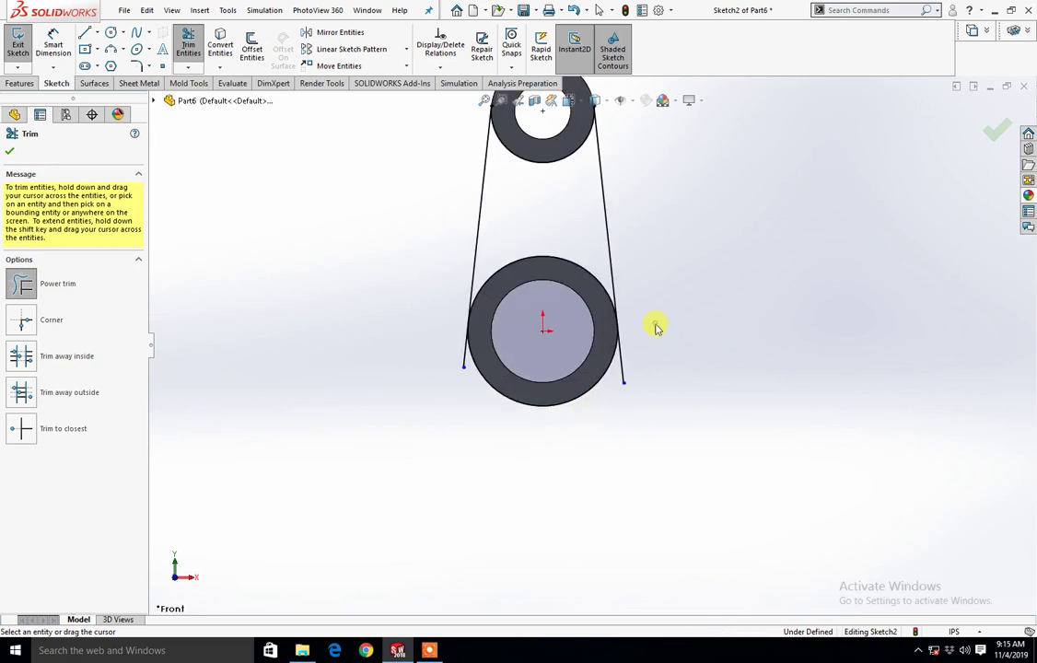
left_click_drag(656, 328, 553, 371)
left_click_drag(415, 366, 399, 362)
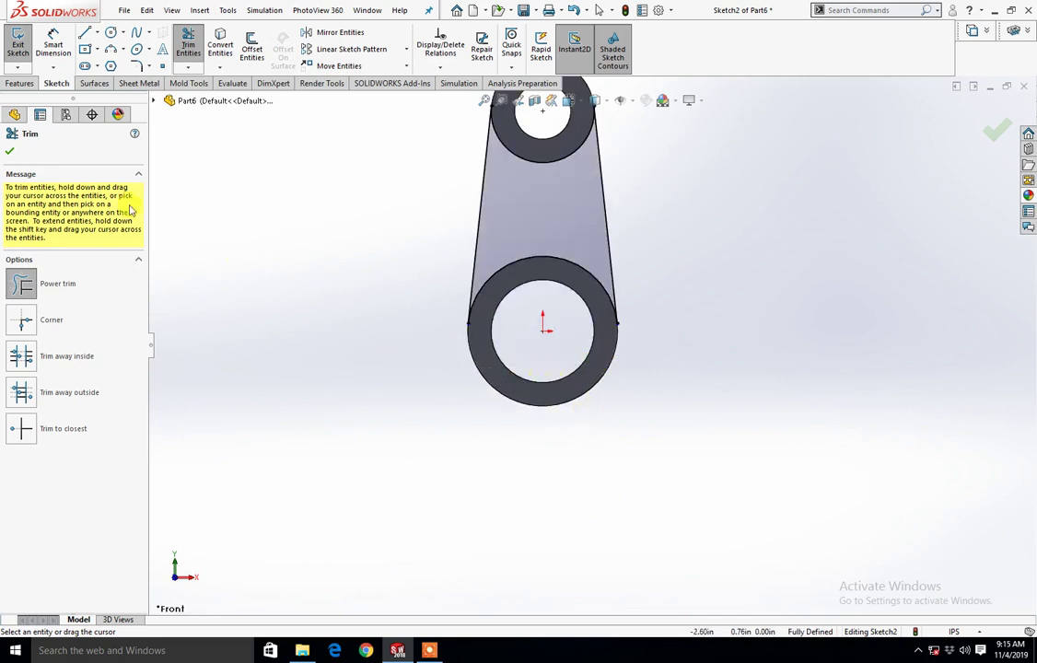
left_click(6, 146)
mouse_move(439, 234)
middle_mouse_down()
mouse_move(585, 232)
mouse_move(549, 203)
mouse_move(594, 249)
mouse_move(610, 364)
mouse_move(655, 344)
mouse_move(600, 398)
mouse_move(613, 439)
mouse_move(600, 344)
mouse_move(490, 308)
middle_mouse_up()
left_click(20, 84)
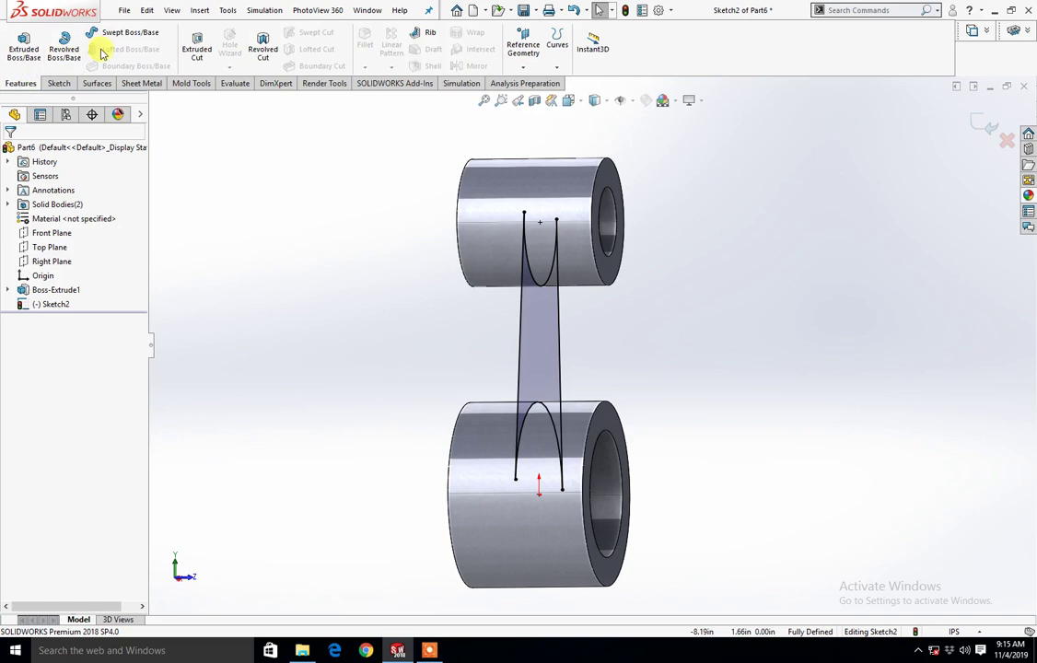
Step: Extrude the web sketch Mid Plane to 0.375 in, joining the two rings
left_click(25, 48)
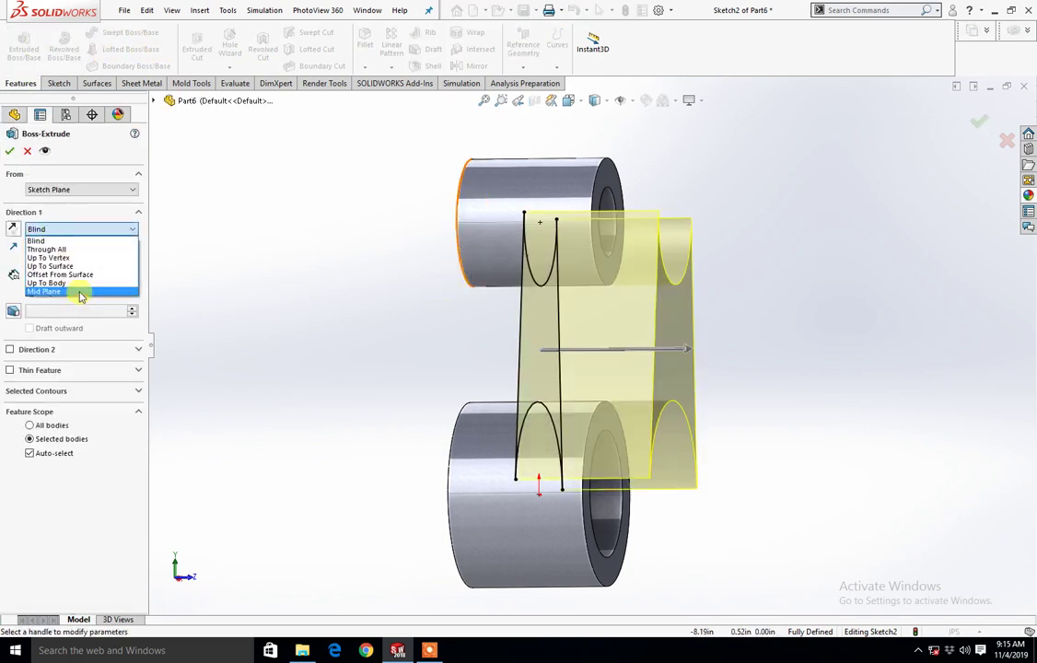
left_click(81, 292)
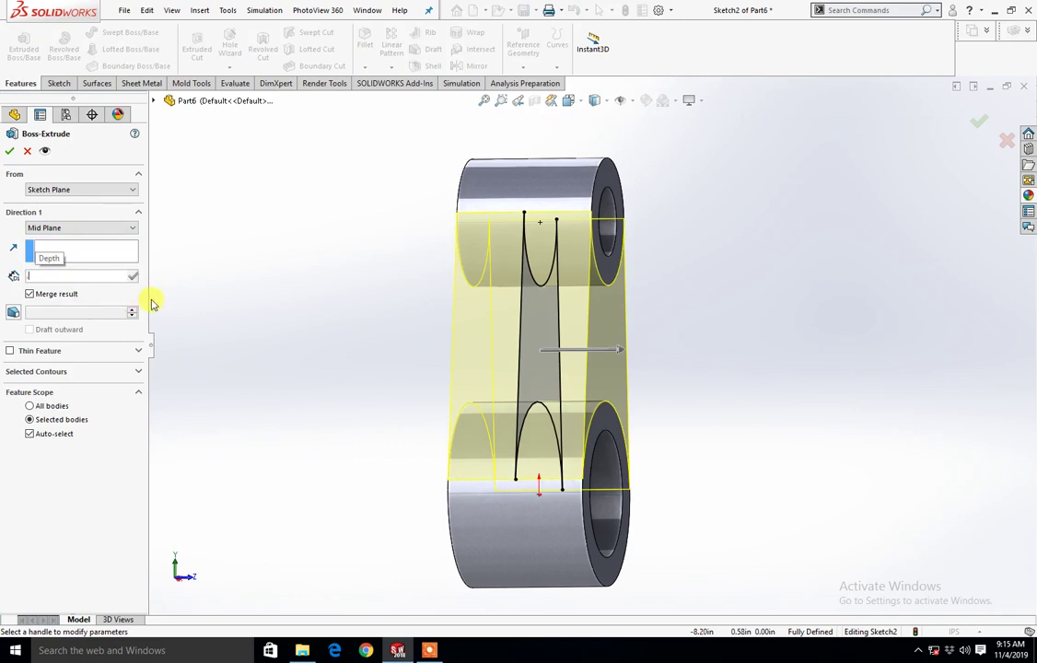
type(".35")
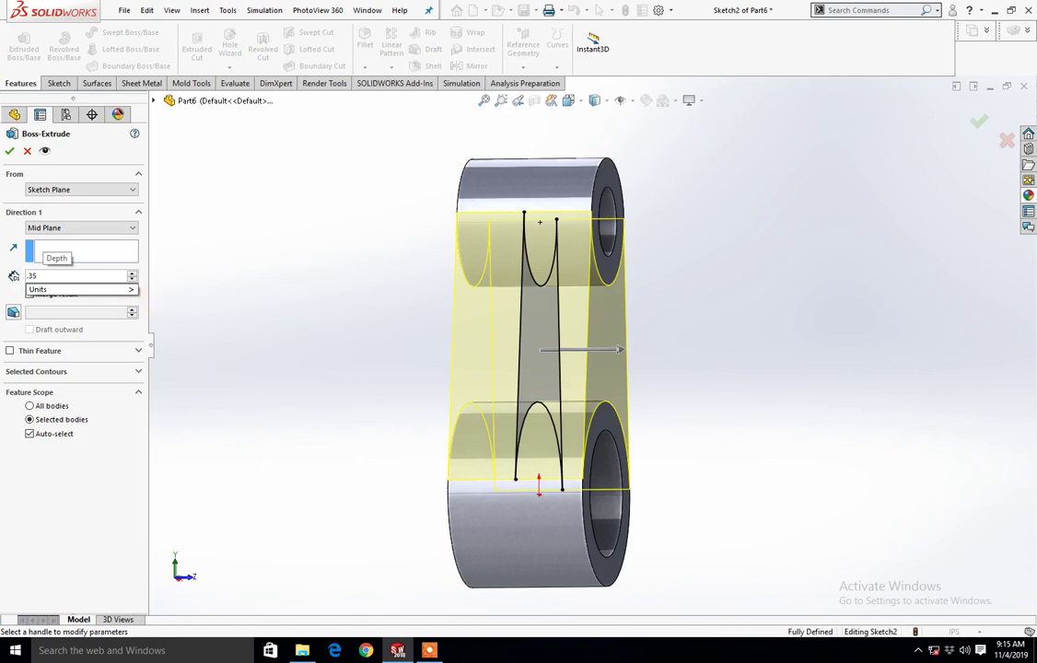
key("Return")
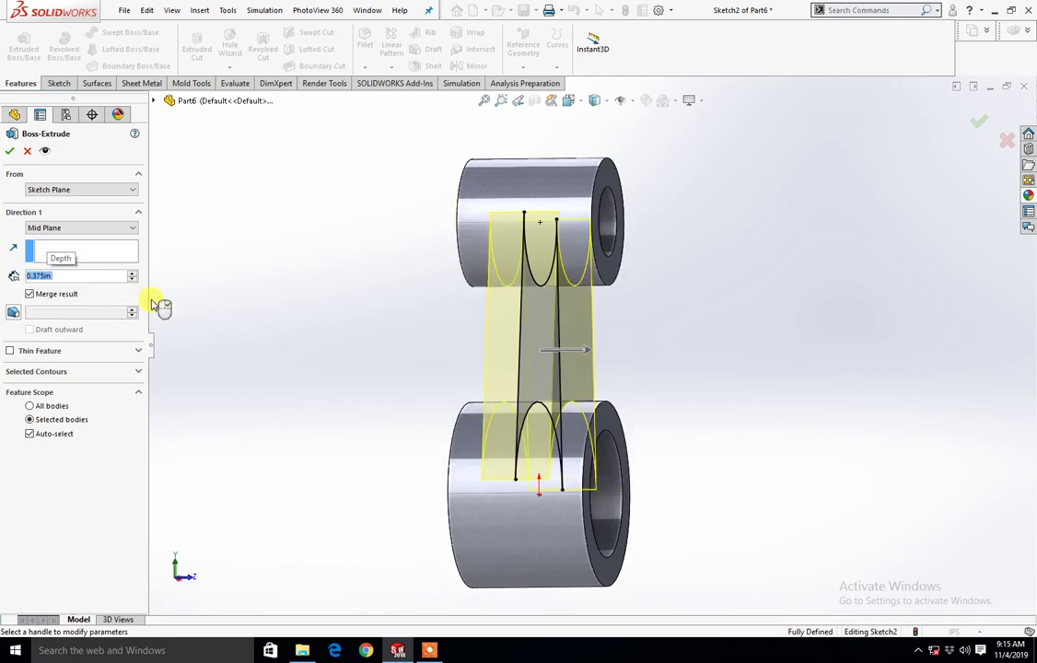
left_click(9, 153)
mouse_move(663, 319)
middle_mouse_down()
mouse_move(591, 301)
mouse_move(530, 303)
mouse_move(603, 315)
middle_mouse_up()
scroll(603, 316, "up", 3)
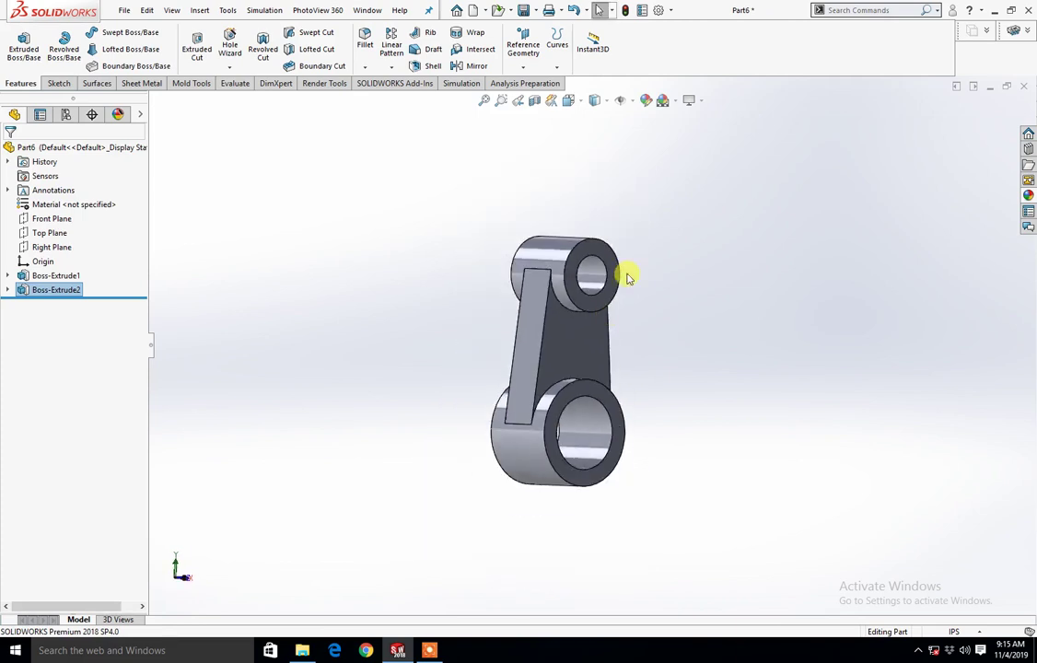
Step: Apply a plain white scene background to the part
left_click(674, 103)
left_click(686, 127)
scroll(594, 391, "down", 3)
mouse_move(594, 390)
middle_mouse_down()
mouse_move(463, 383)
mouse_move(601, 370)
mouse_move(675, 394)
mouse_move(620, 375)
mouse_move(648, 294)
mouse_move(597, 342)
mouse_move(538, 348)
mouse_move(574, 340)
mouse_move(554, 344)
middle_mouse_up()
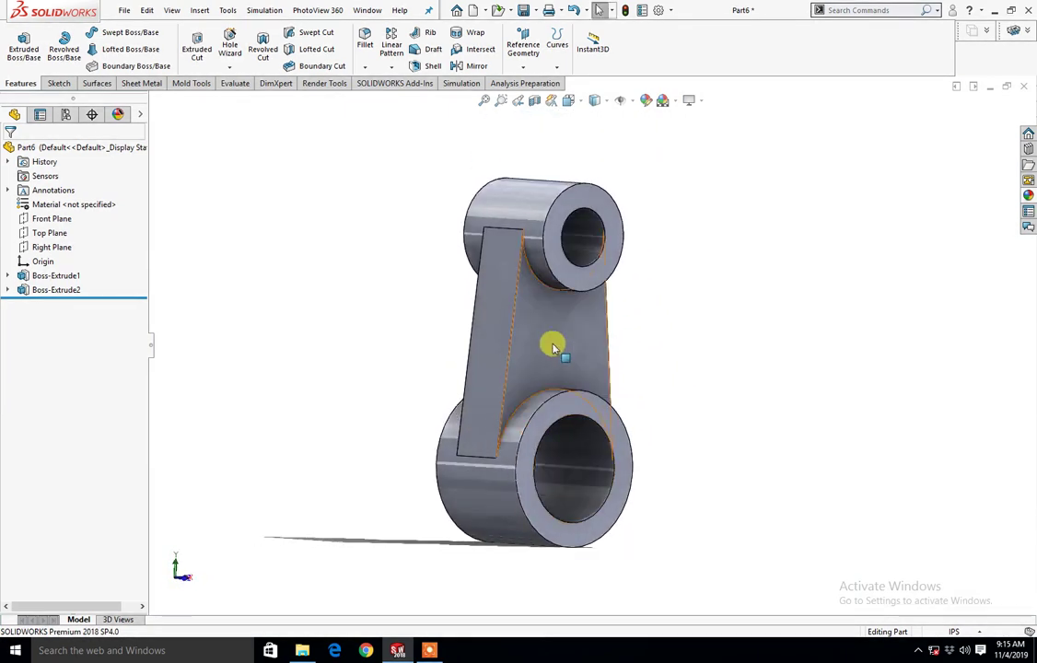
left_click(368, 55)
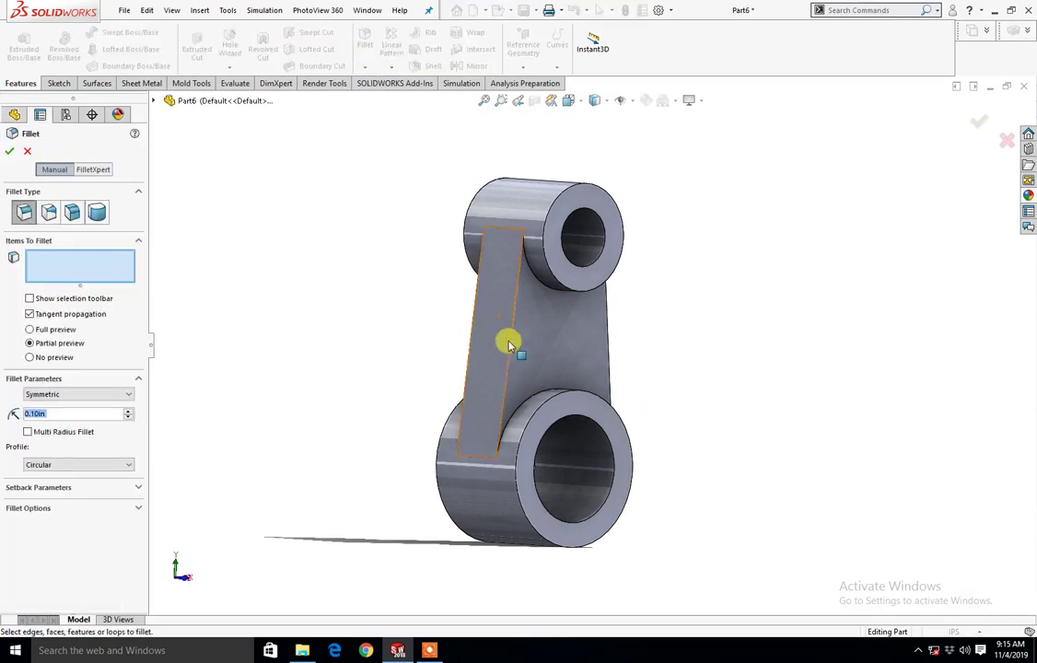
Step: Fillet the web's four long edges at 0.02in radius to create Fillet1
left_click(511, 351)
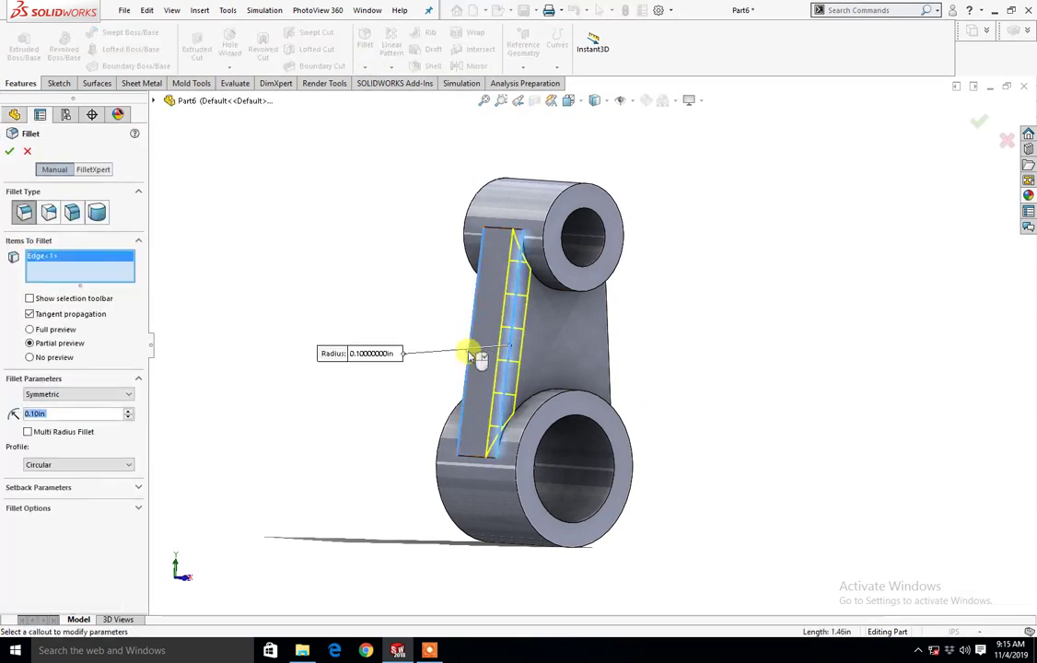
left_click(469, 356)
mouse_move(493, 330)
middle_mouse_down()
mouse_move(594, 356)
mouse_move(549, 363)
mouse_move(592, 365)
middle_mouse_up()
left_click(594, 356)
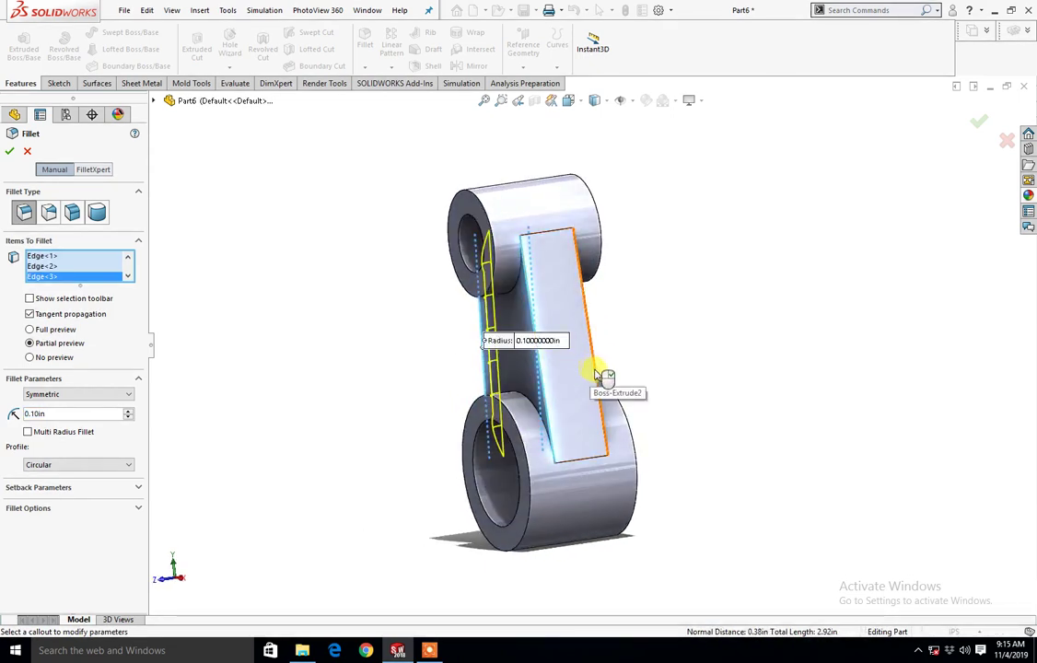
left_click(598, 373)
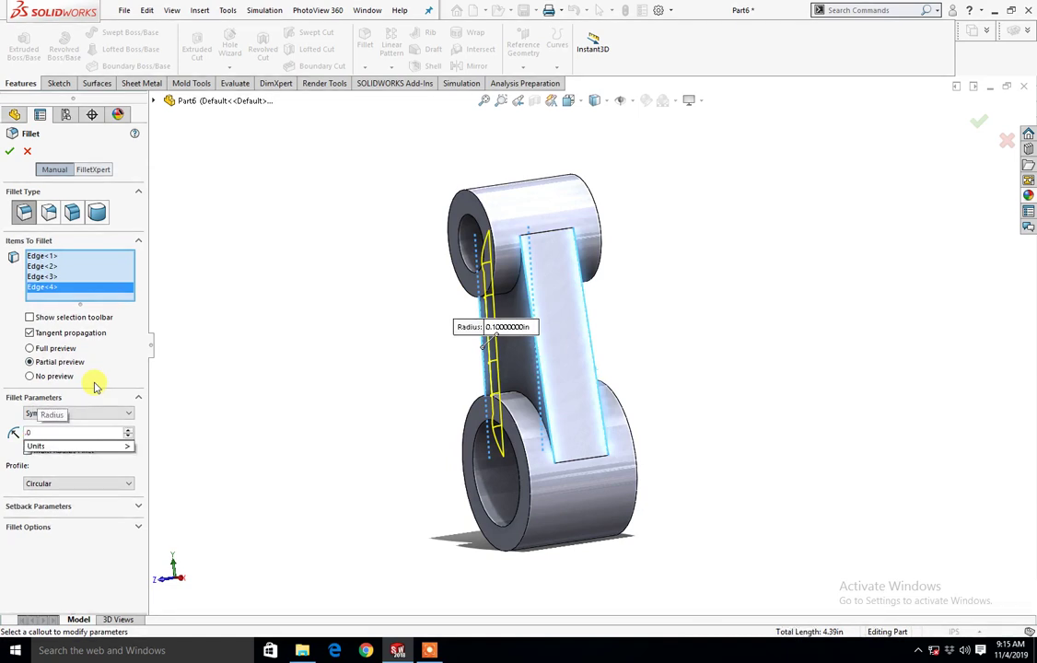
type("0.02")
key("Return")
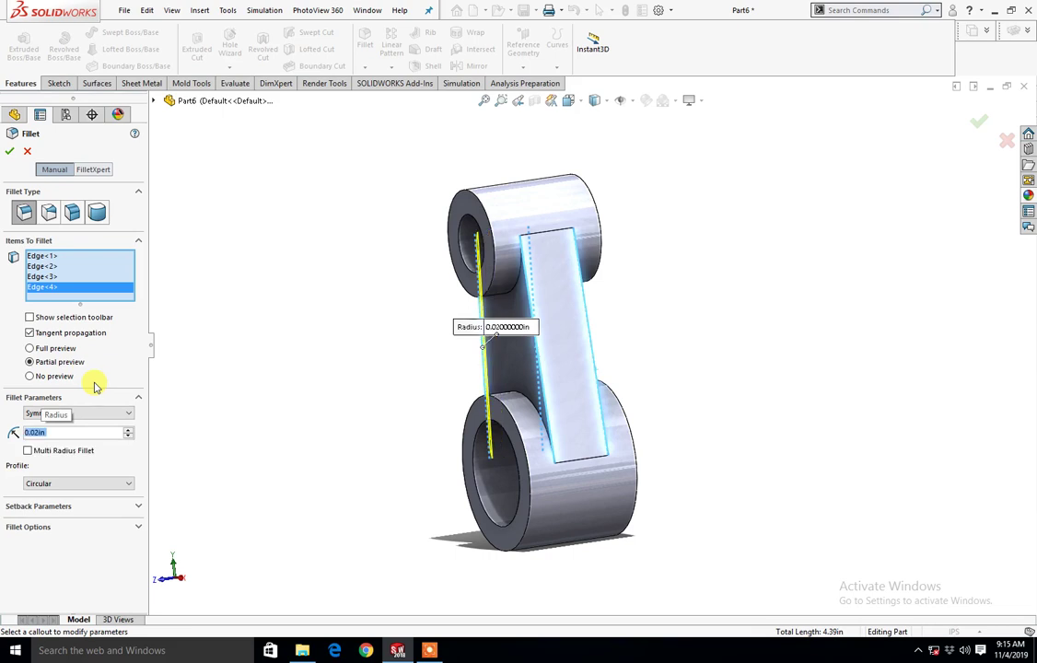
left_click(9, 152)
mouse_move(620, 338)
middle_mouse_down()
mouse_move(463, 313)
mouse_move(433, 348)
mouse_move(502, 335)
mouse_move(658, 360)
mouse_move(650, 254)
mouse_move(555, 266)
middle_mouse_up()
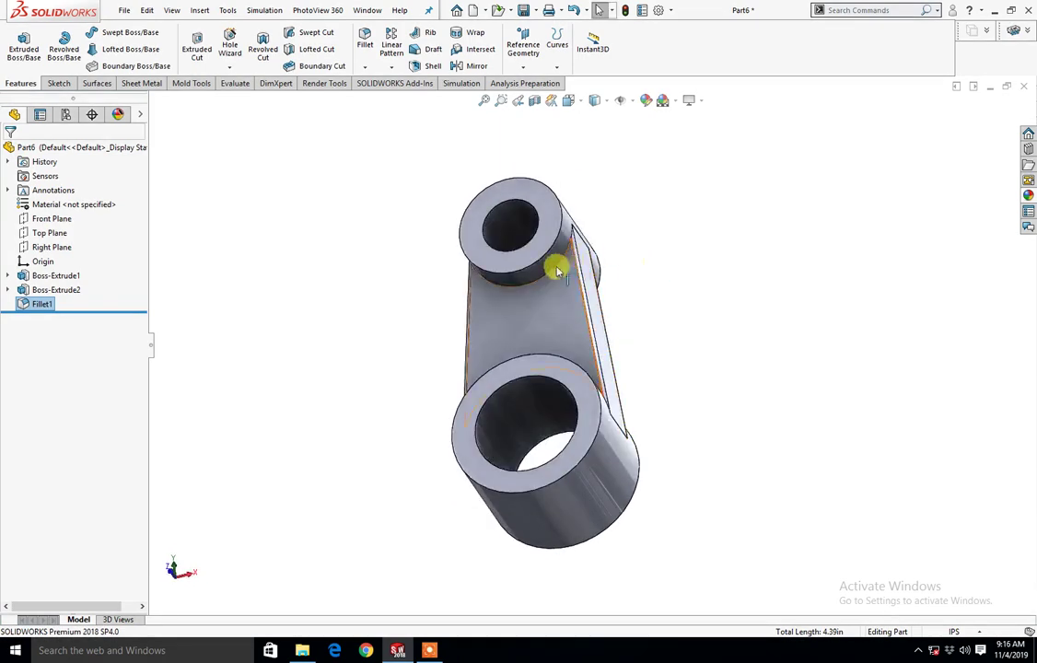
scroll(540, 342, "down", 5)
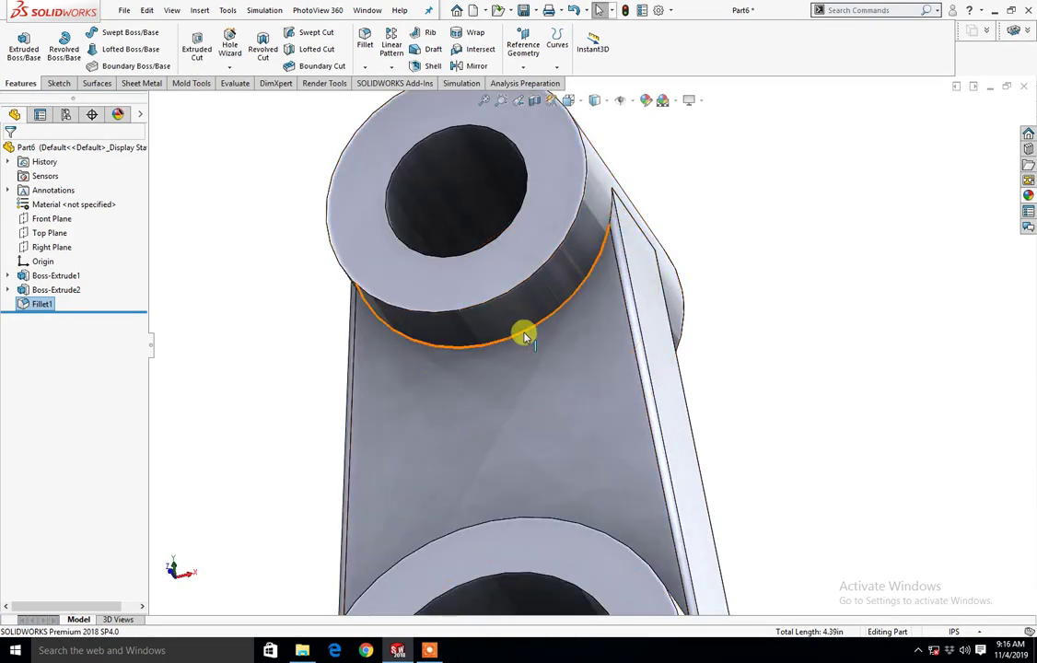
Step: Create Fillet2, rounding the four web-to-ring junction edges at 0.02in
left_click(522, 335)
left_click(639, 294)
scroll(546, 343, "up", 3)
mouse_move(546, 343)
middle_mouse_down()
mouse_move(625, 371)
mouse_move(659, 255)
mouse_move(714, 408)
middle_mouse_up()
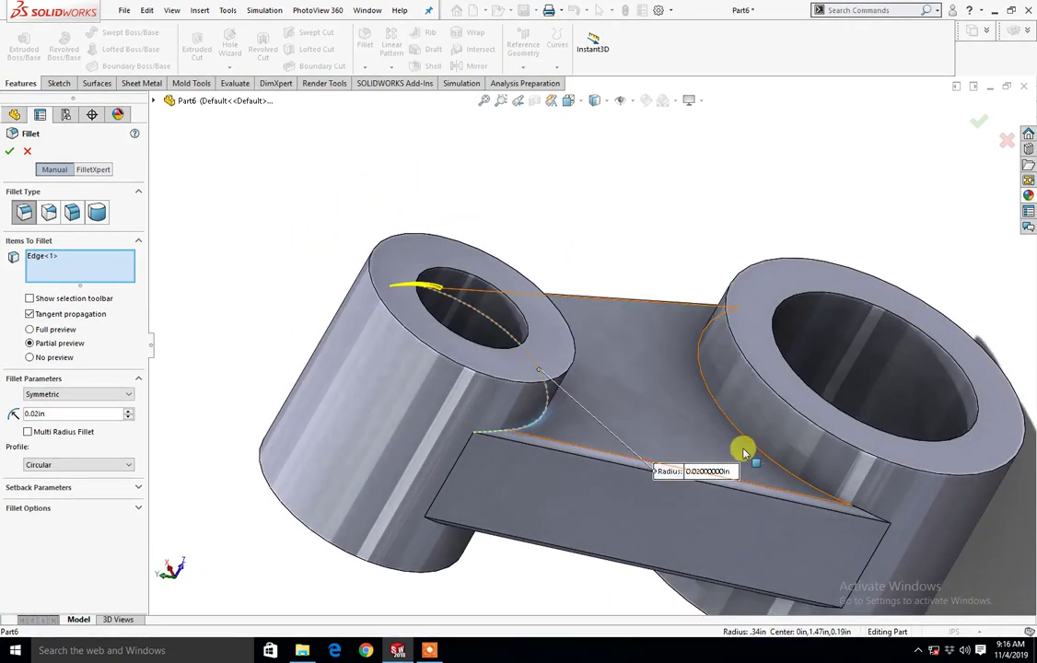
left_click(748, 442)
mouse_move(717, 524)
middle_mouse_down()
mouse_move(649, 538)
mouse_move(656, 320)
mouse_move(468, 323)
mouse_move(419, 248)
mouse_move(448, 308)
middle_mouse_up()
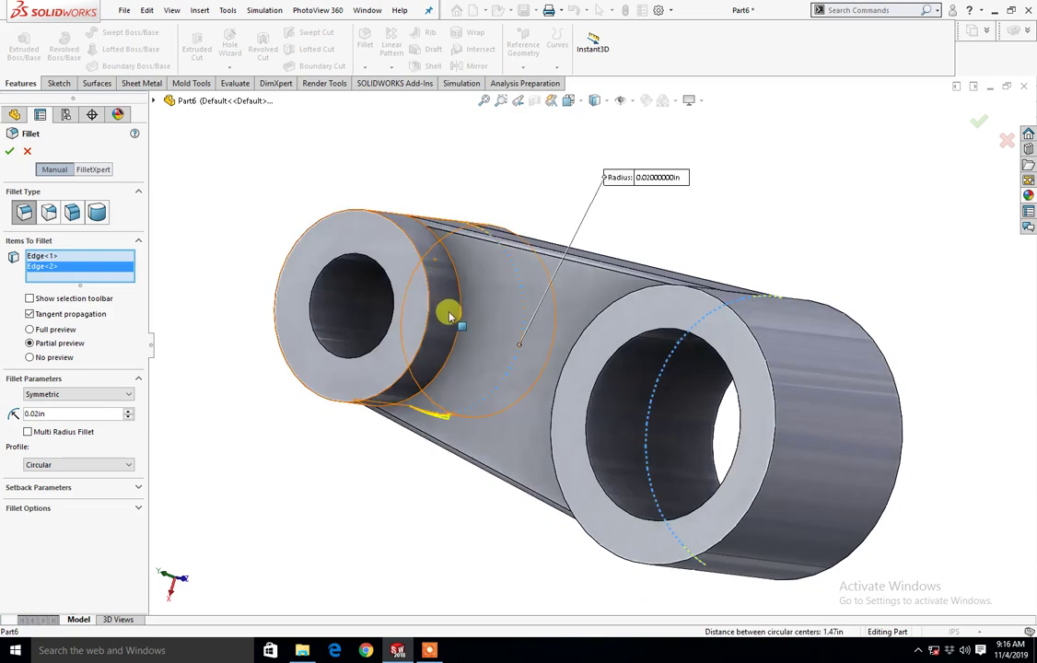
left_click(459, 324)
middle_click_drag(492, 375, 649, 412)
left_click(649, 414)
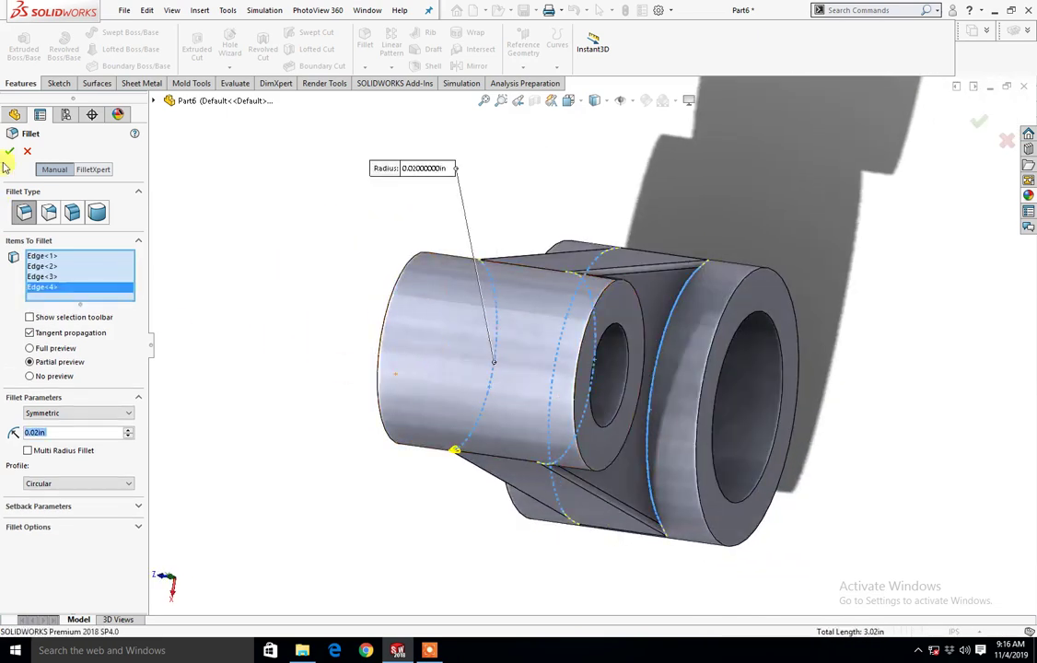
key("Return")
mouse_move(568, 331)
middle_mouse_down()
mouse_move(439, 329)
mouse_move(389, 384)
mouse_move(497, 488)
mouse_move(527, 297)
mouse_move(539, 348)
mouse_move(754, 366)
mouse_move(523, 355)
mouse_move(580, 386)
mouse_move(615, 363)
mouse_move(673, 399)
mouse_move(664, 398)
middle_mouse_up()
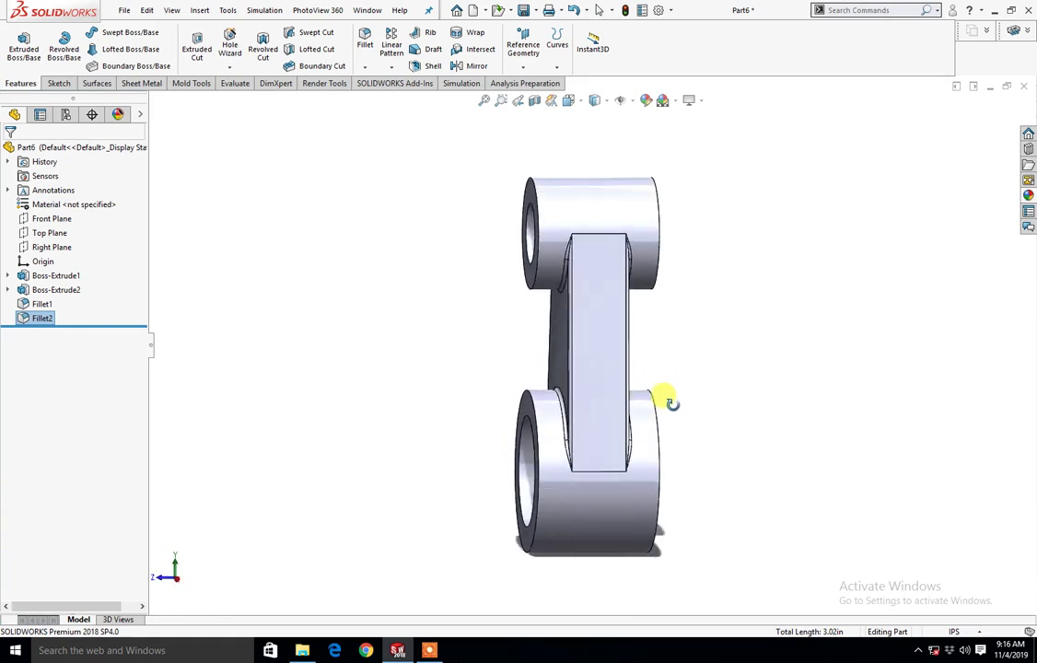
Step: Turn the filleted link to the standard Isometric view with nothing selected
scroll(681, 369, "down", 2)
key("ctrl+4")
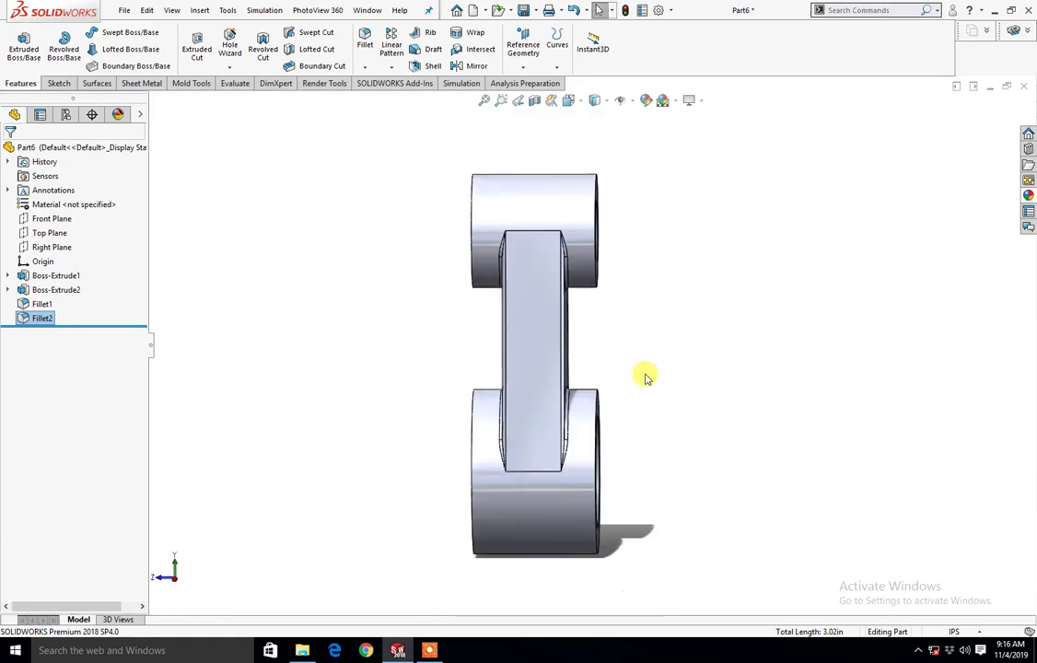
mouse_move(646, 378)
middle_mouse_down()
mouse_move(573, 363)
mouse_move(592, 330)
middle_mouse_up()
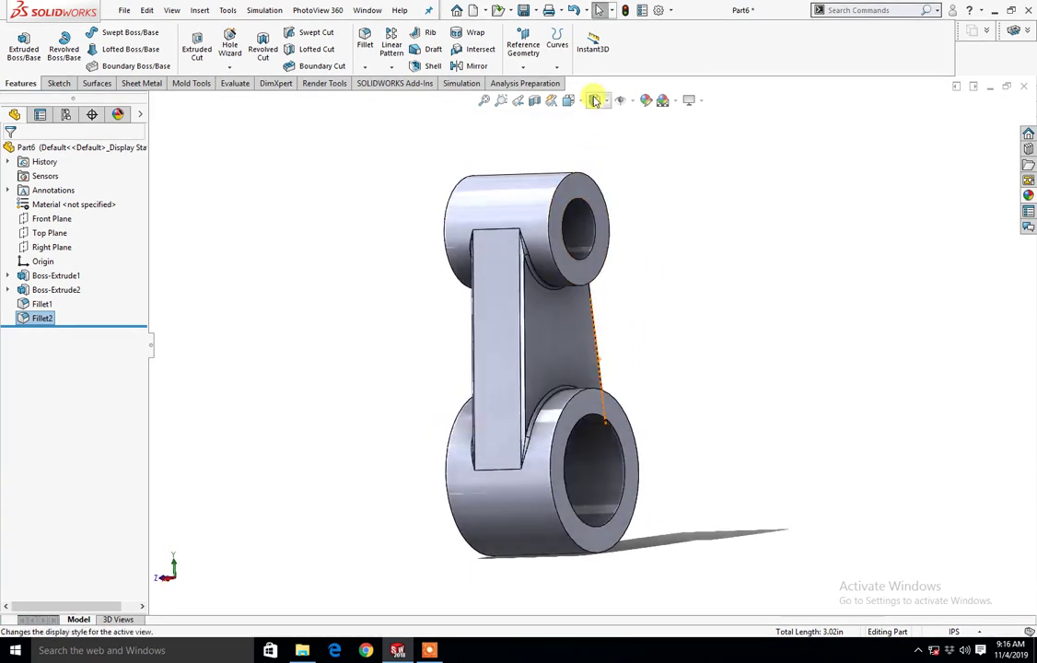
left_click(585, 101)
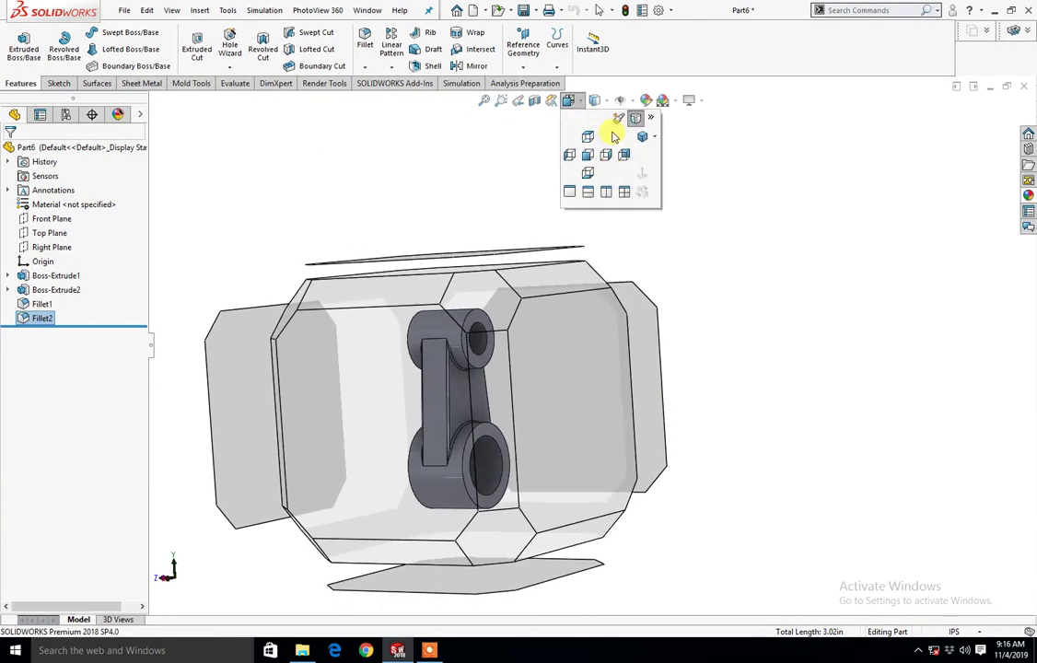
left_click(642, 138)
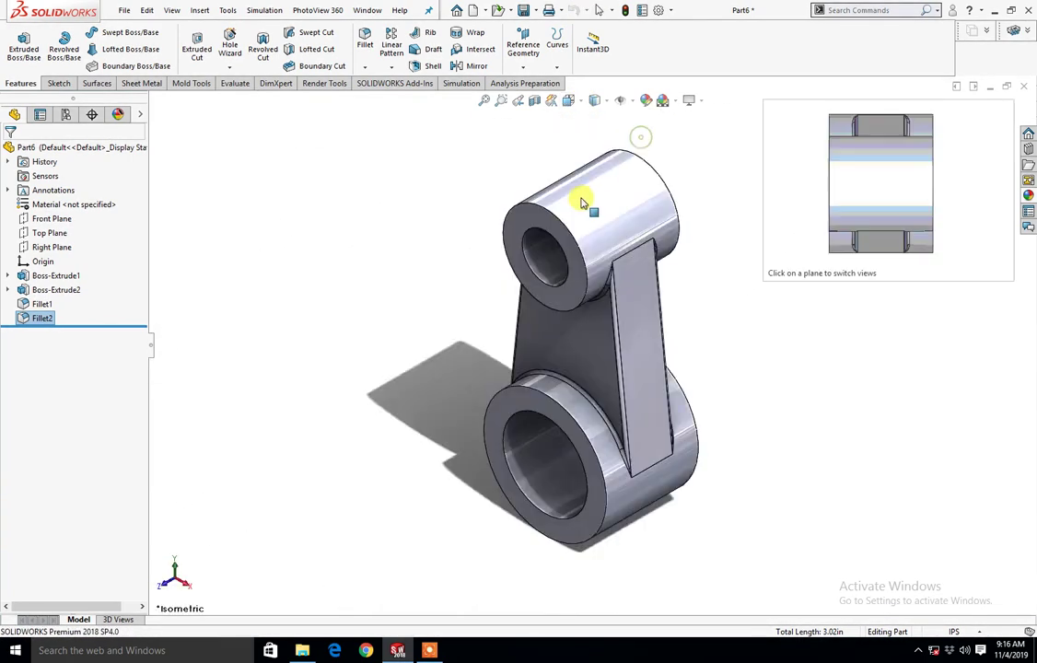
left_click(402, 340)
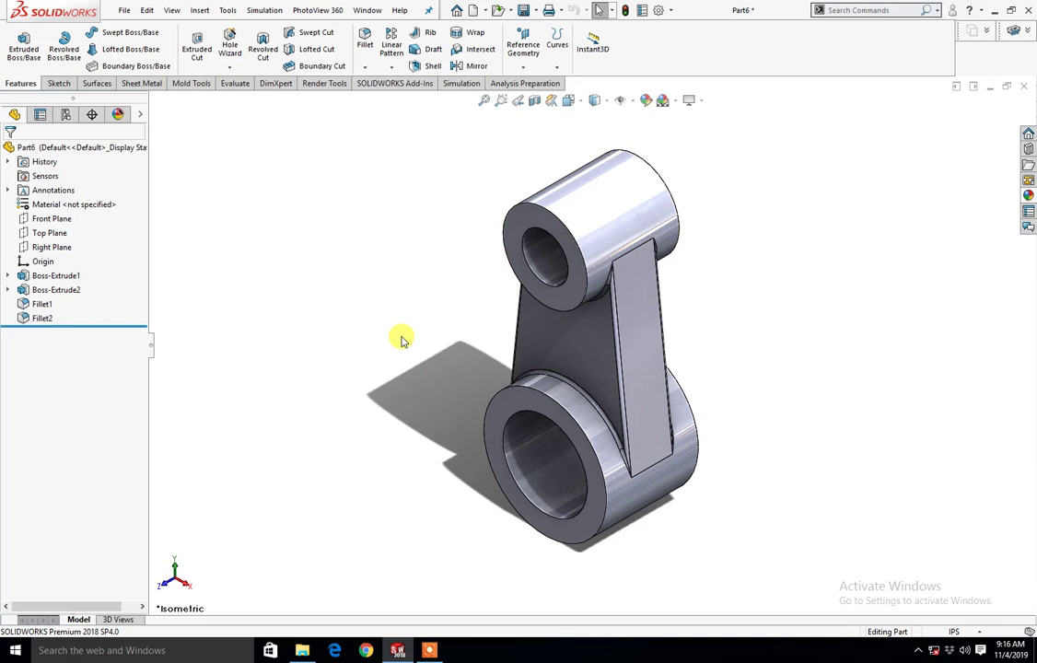